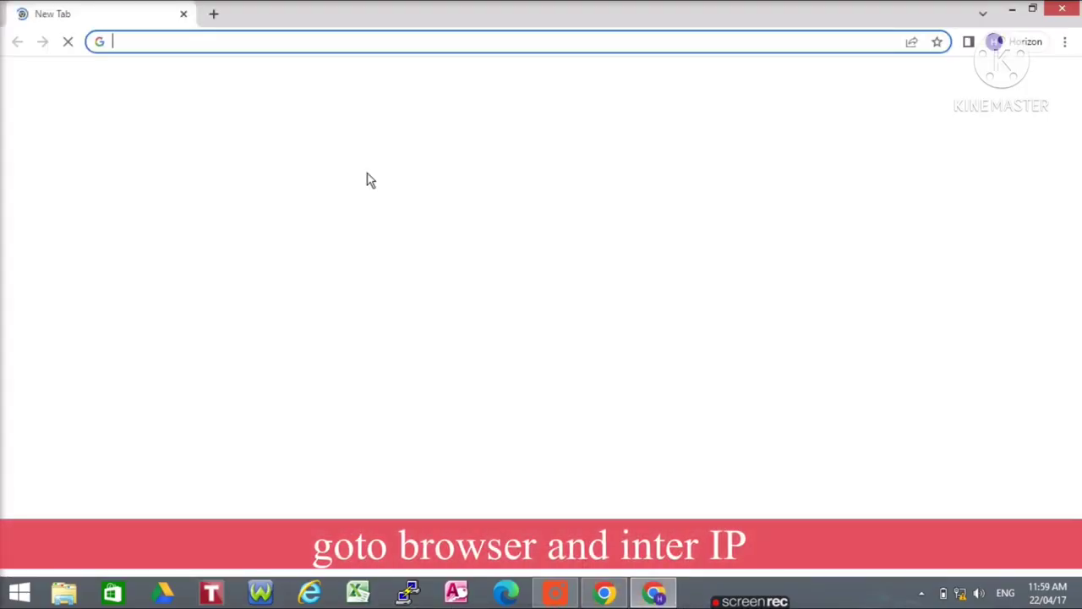
Load 192.168.0.254 in Chrome and bypass the certificate warning to reach the CPE210 login.
click(119, 40)
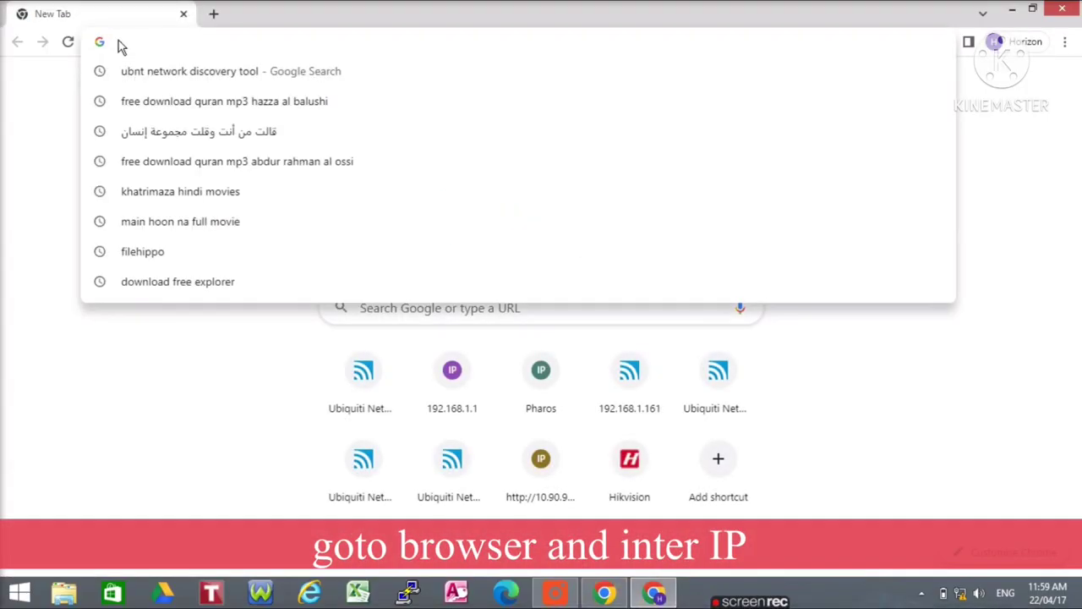
text(192.16)
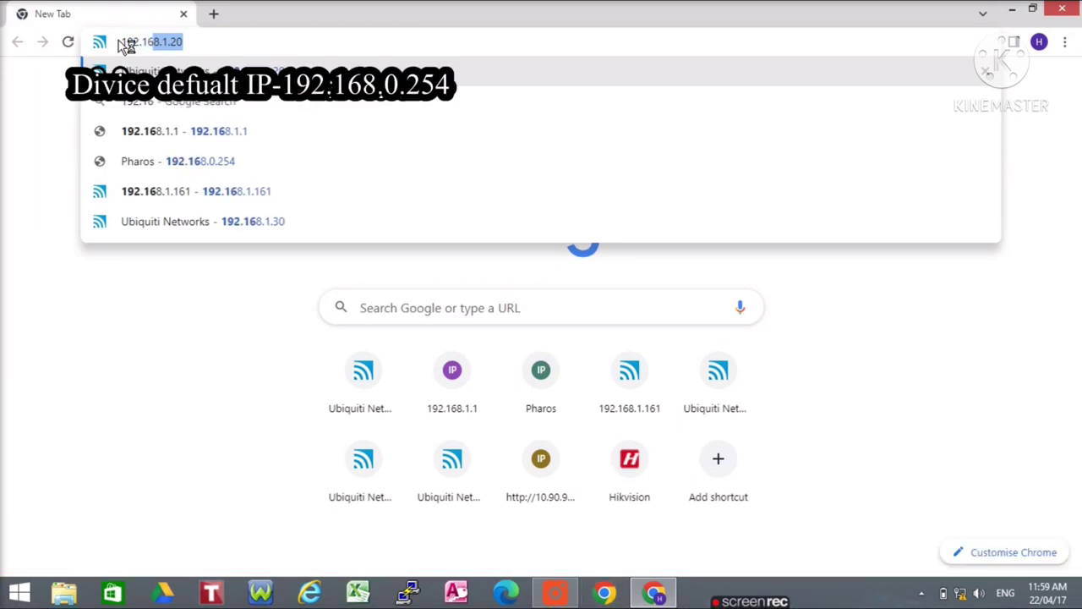
text(8.0.254)
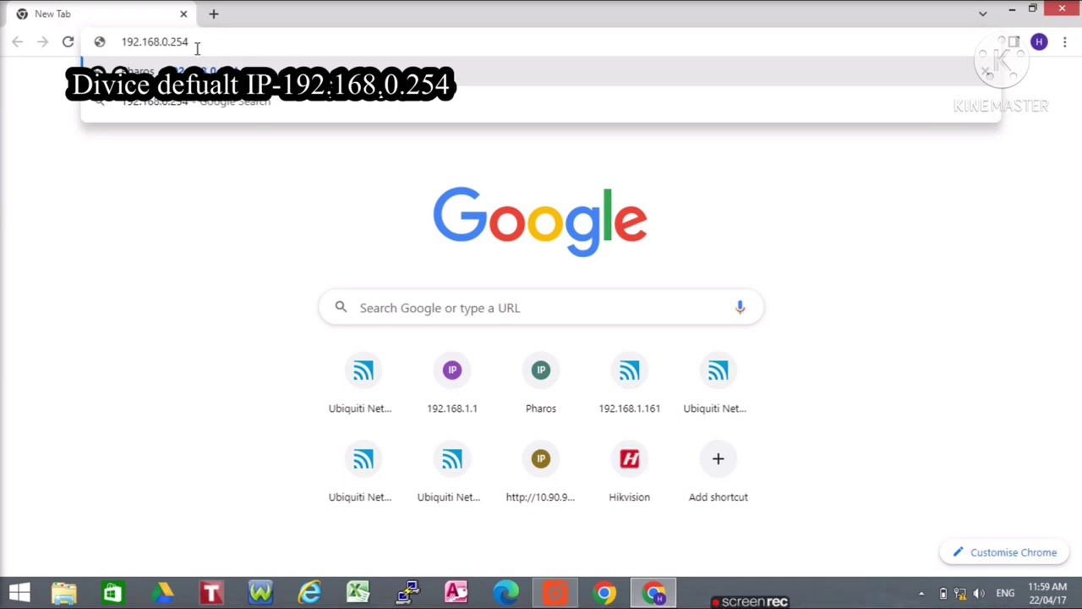
key(Return)
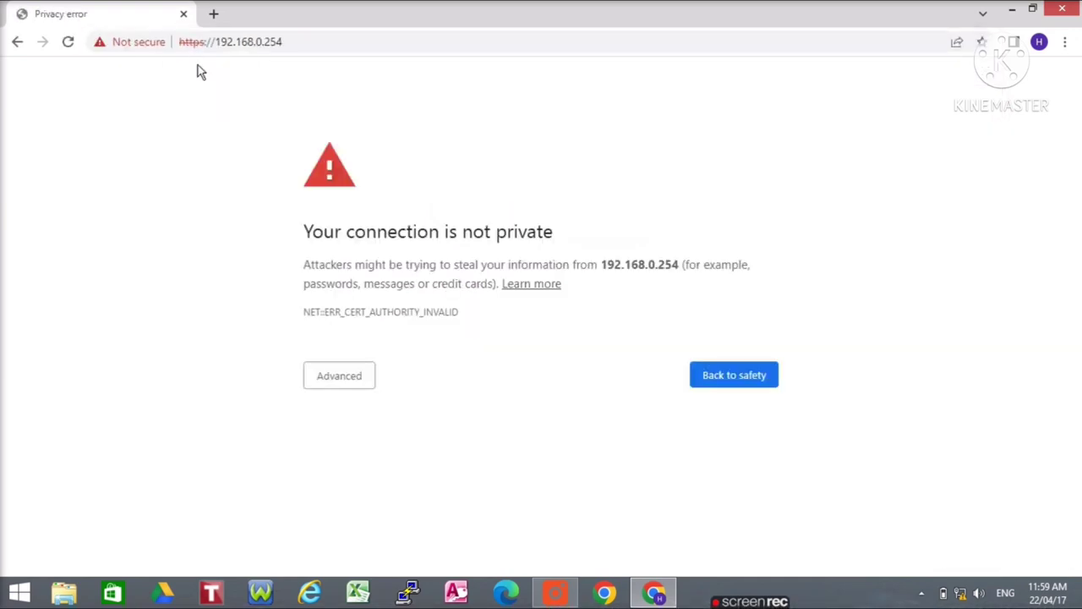
click(343, 385)
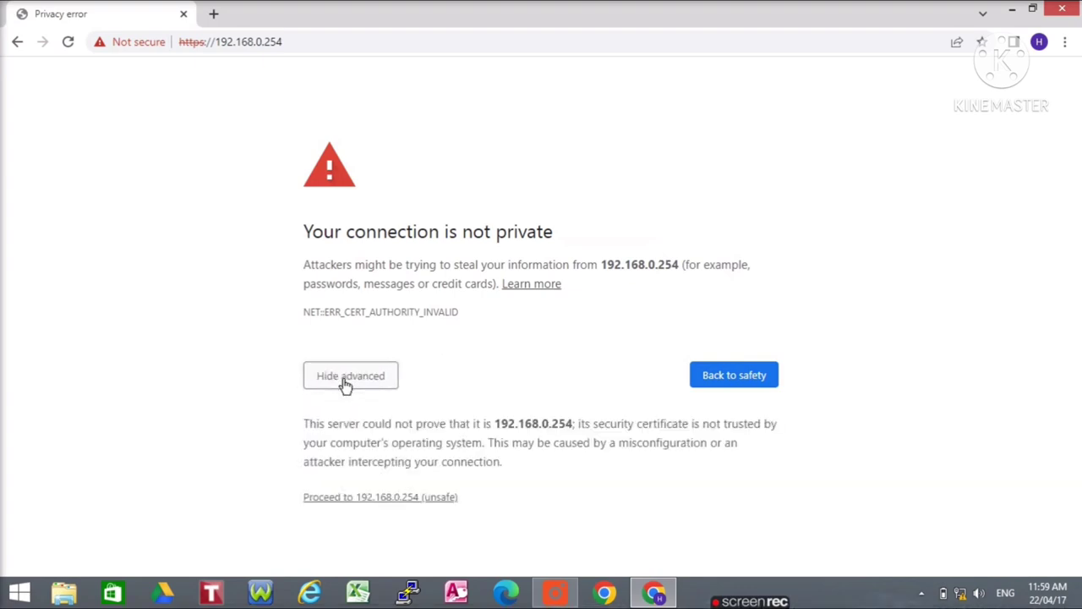
click(394, 500)
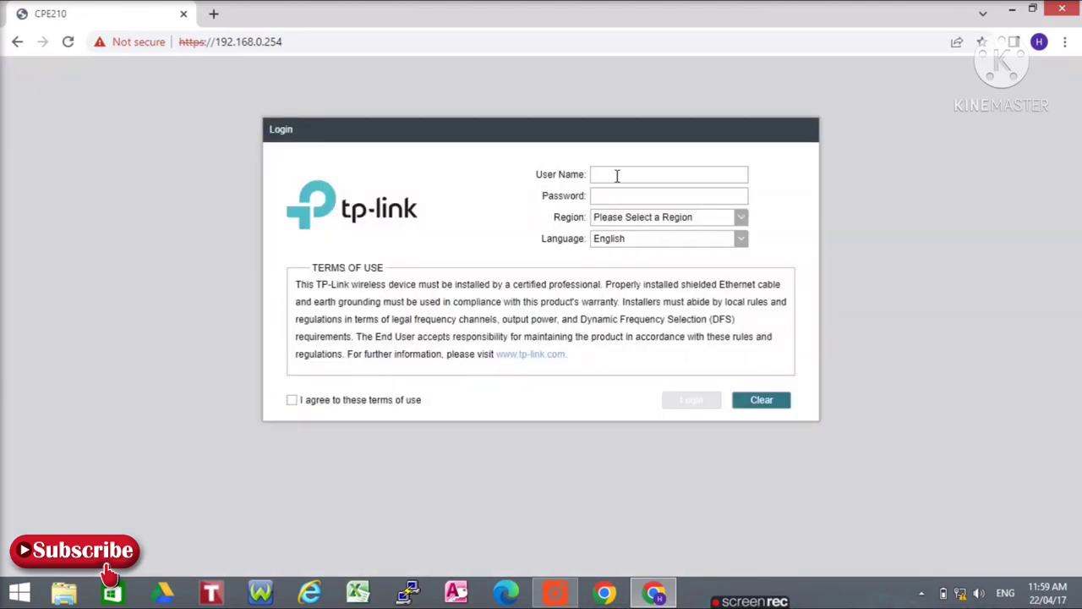
Log in with the default user name and password, region United States, terms of use accepted.
click(616, 174)
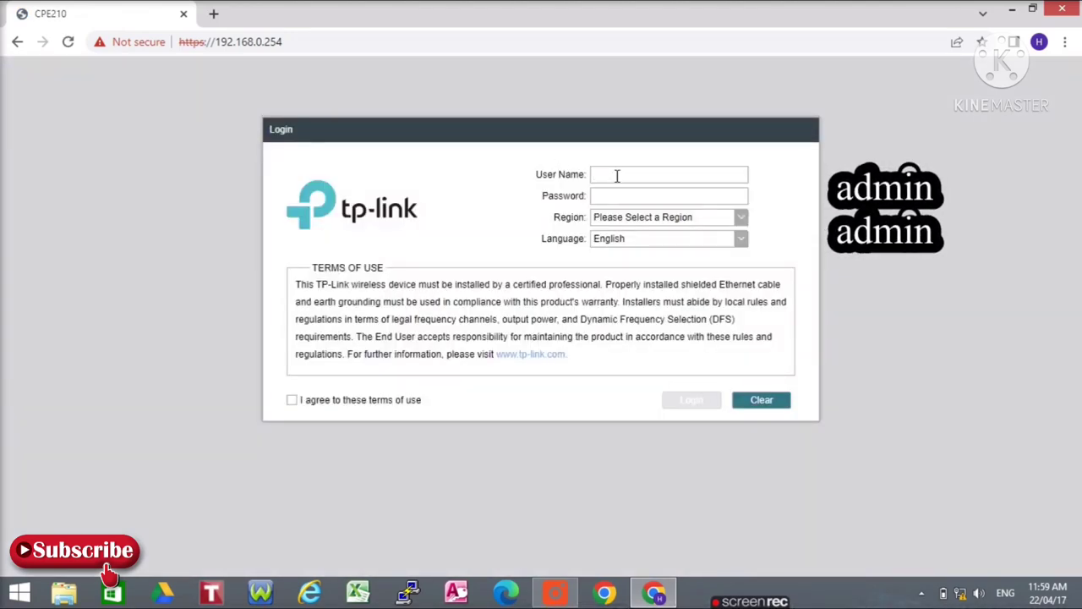
text(adm)
click(624, 198)
text(admin)
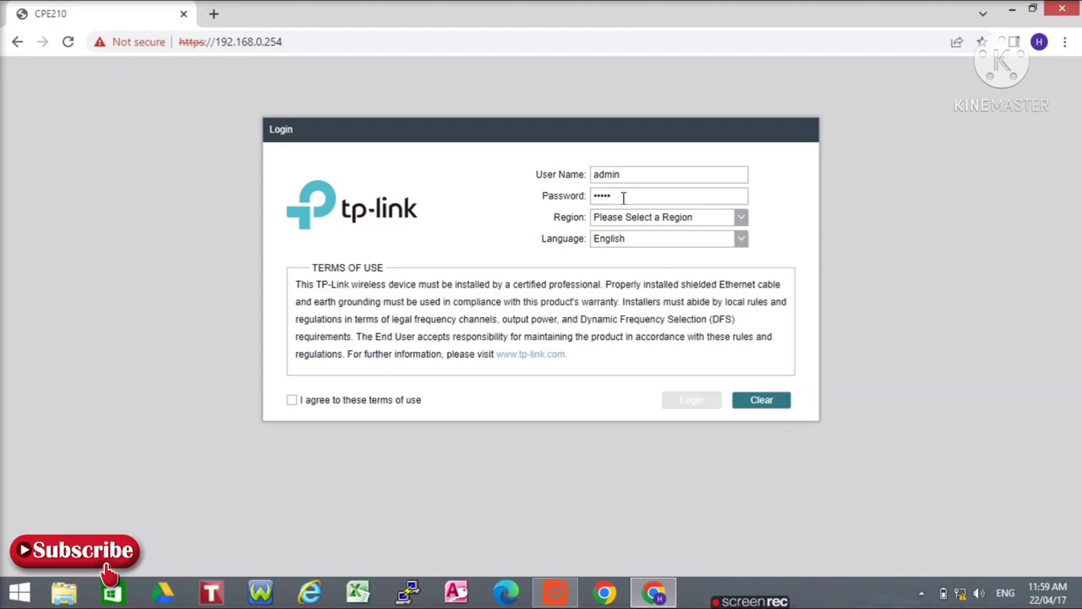
click(740, 219)
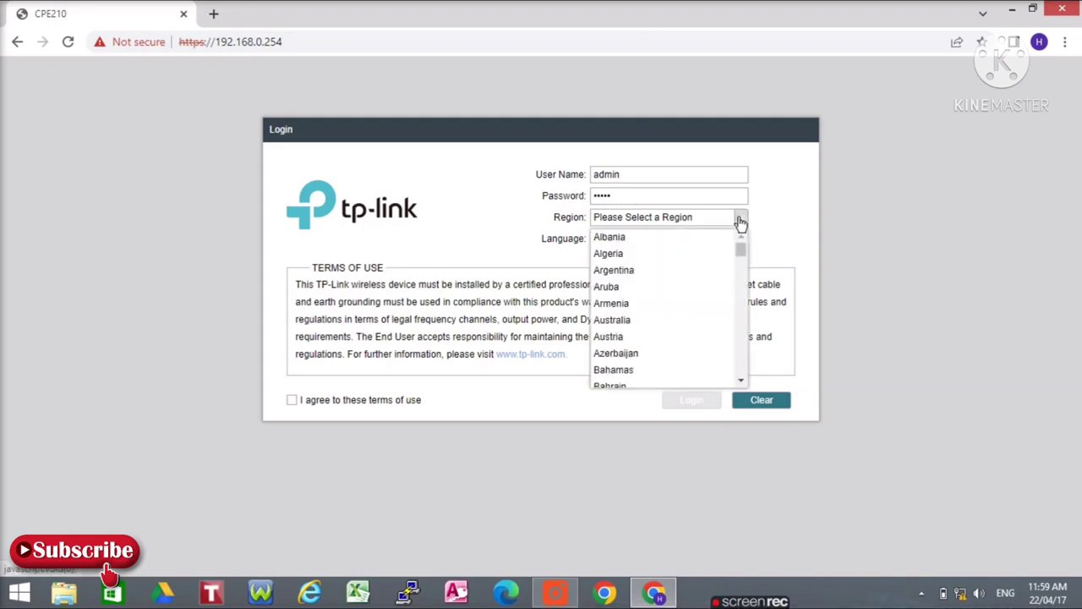
drag(742, 247, 749, 415)
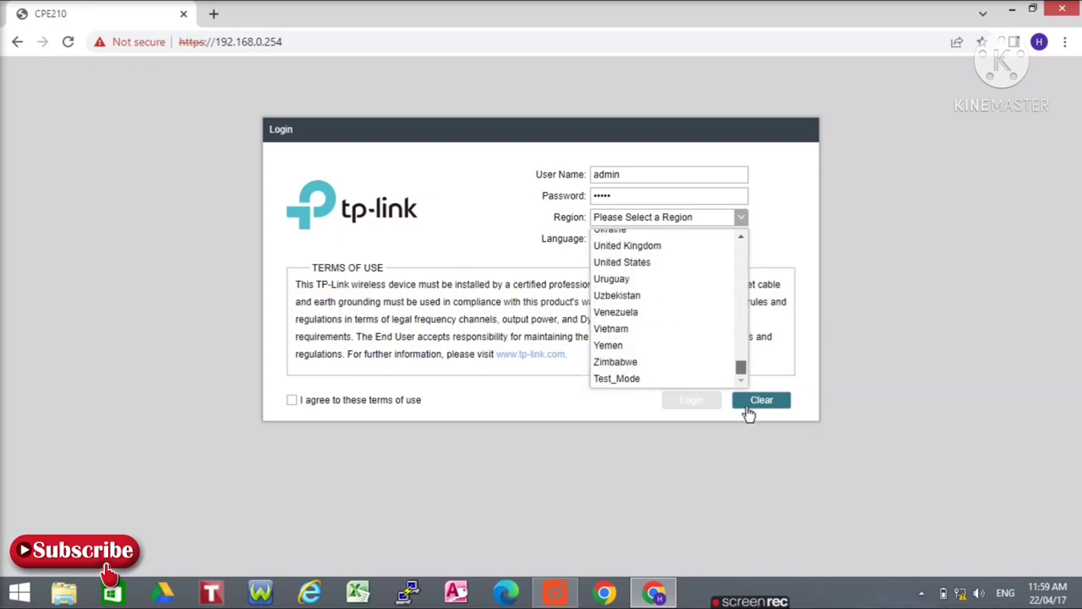
click(632, 267)
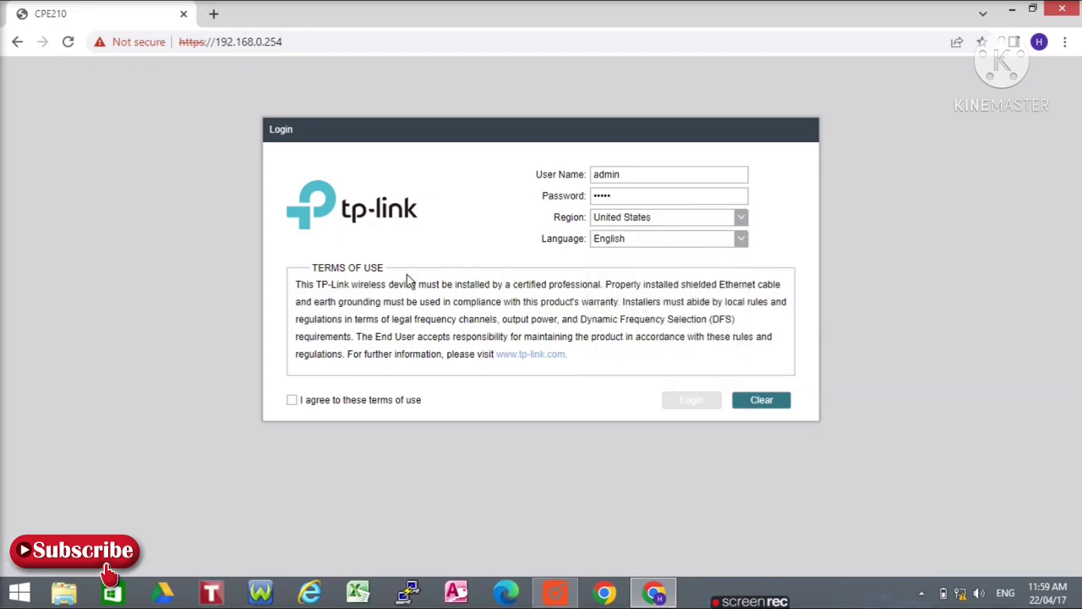
click(293, 401)
click(700, 403)
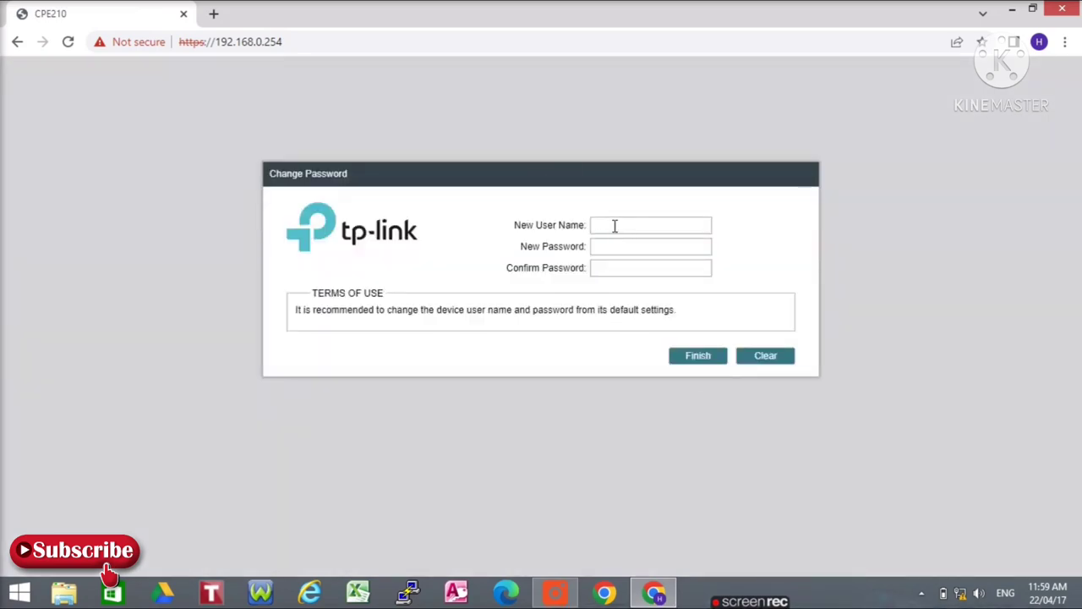
Set the new user name admin with a new password and confirm it.
click(614, 225)
text(ad)
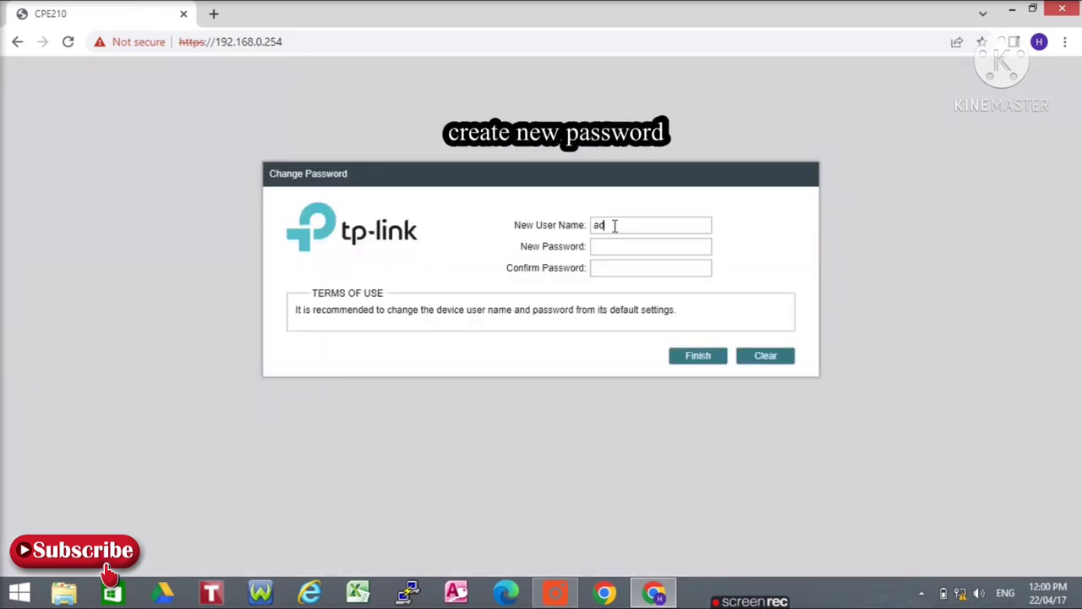
text(min)
click(712, 359)
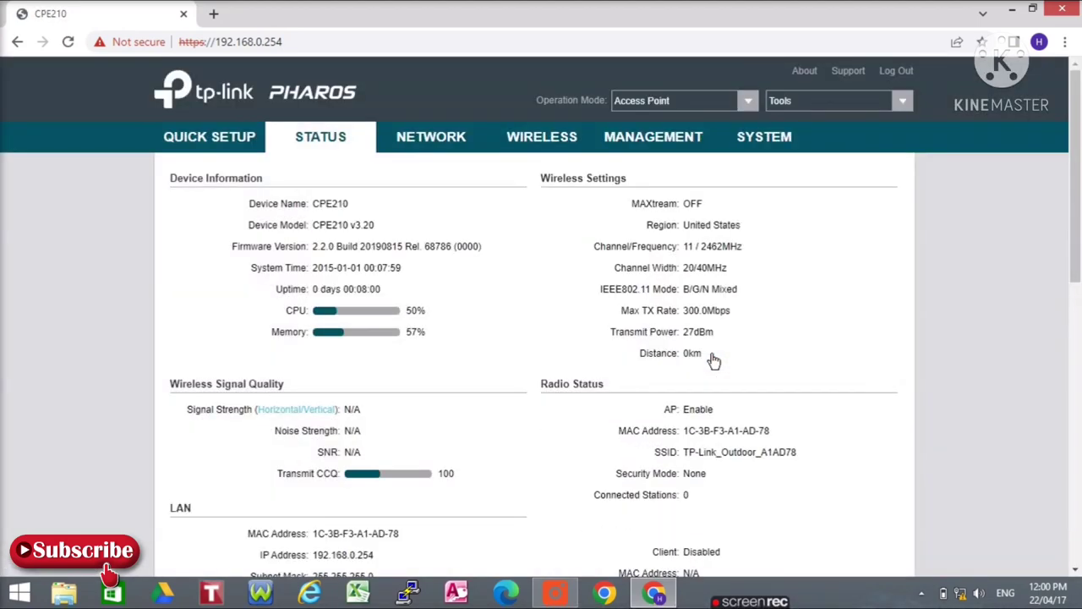
Confirm Access Point as the operation mode and go to the Wireless settings.
click(751, 102)
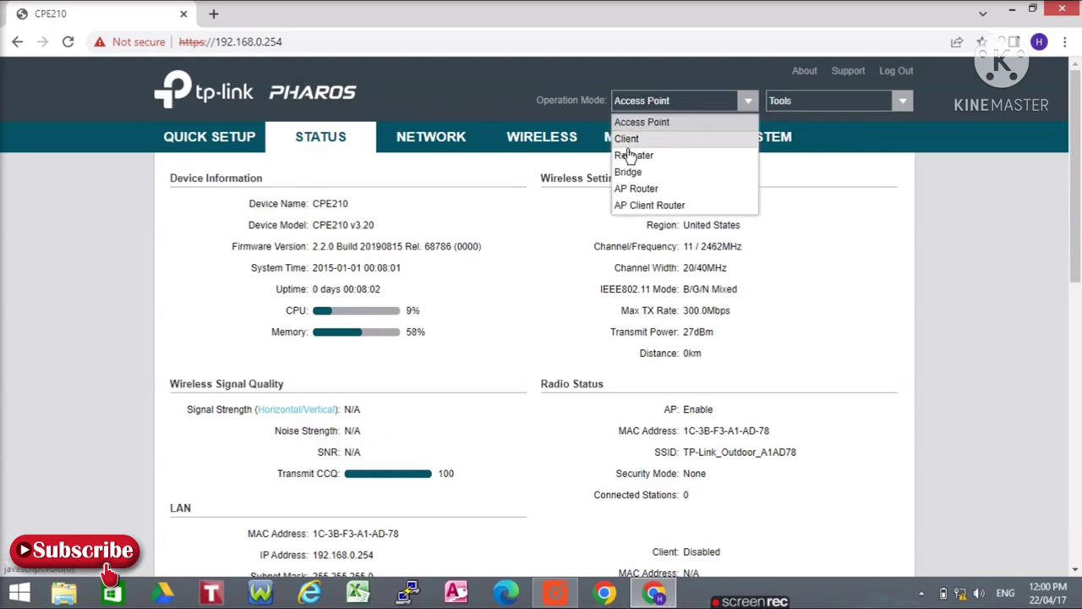
click(661, 123)
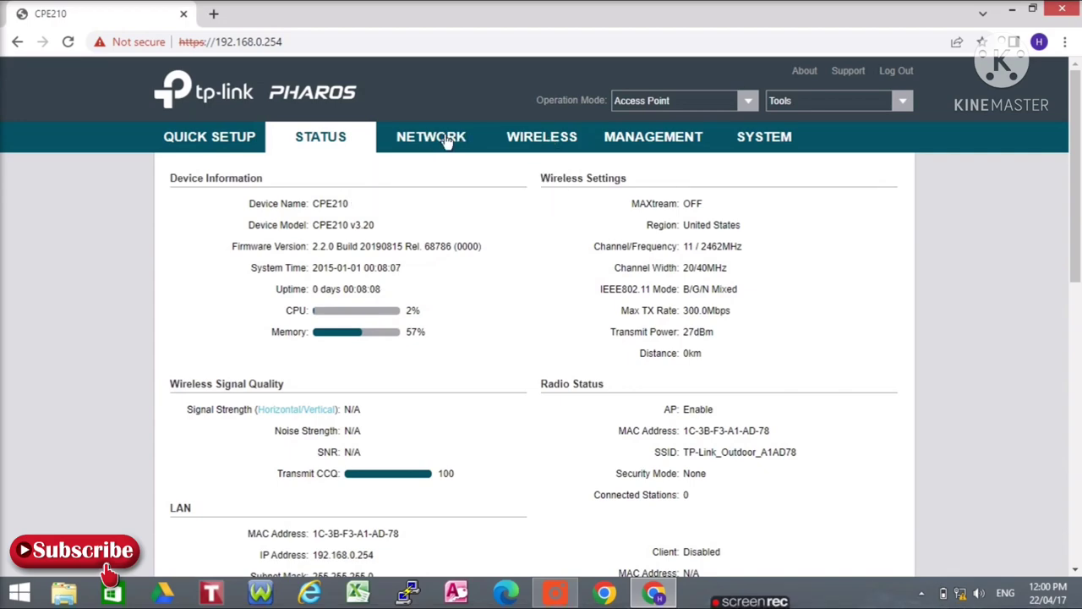
click(557, 146)
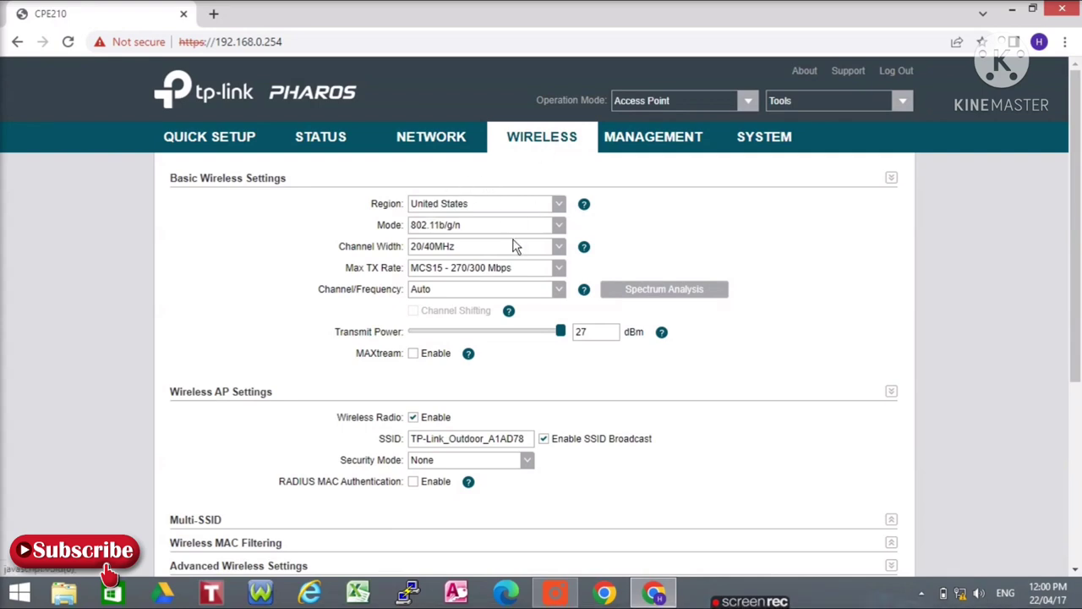
Set channel width to 20MHz, adjust transmit power, and erase the default SSID.
click(561, 250)
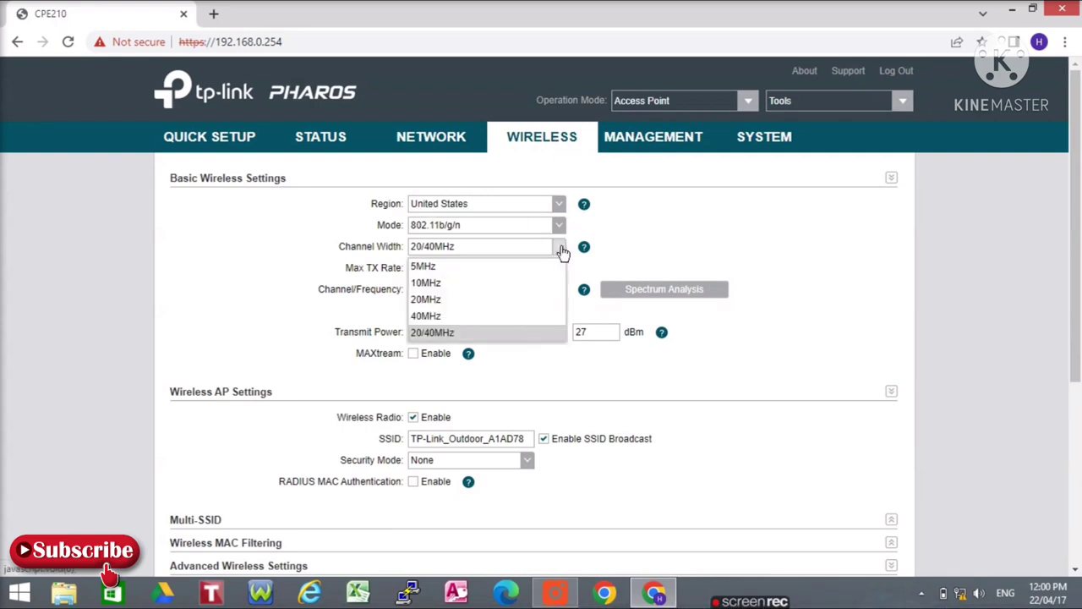
click(452, 301)
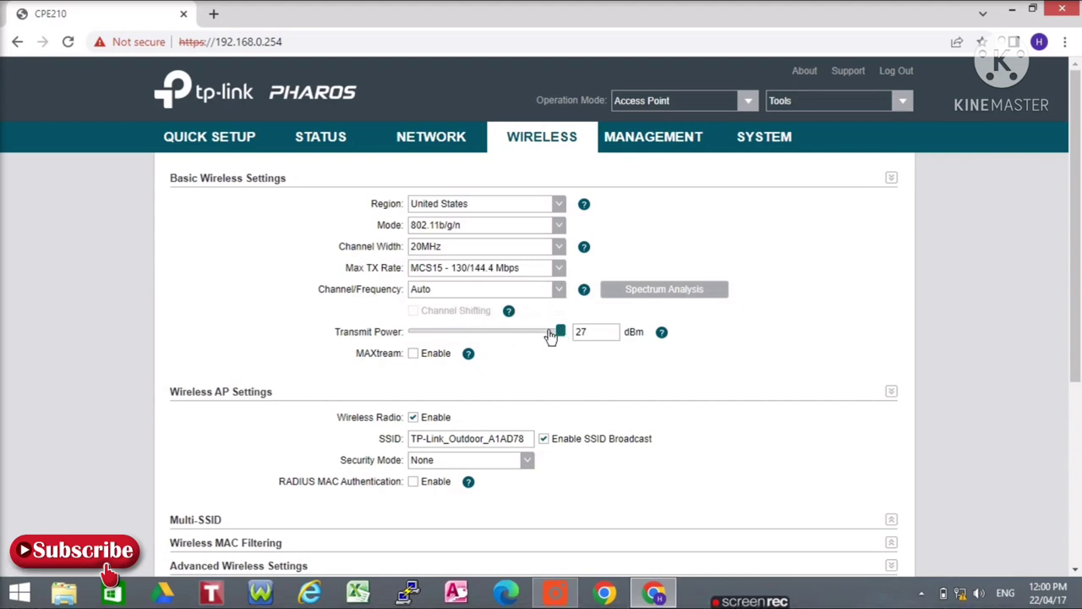
drag(553, 336, 617, 332)
click(531, 439)
key(BackSpace)
key(BackSpace)
key(BackSpace)
key(BackSpace)
key(BackSpace)
key(BackSpace)
key(BackSpace)
key(BackSpace)
key(BackSpace)
key(BackSpace)
key(BackSpace)
key(BackSpace)
key(BackSpace)
key(BackSpace)
key(BackSpace)
key(BackSpace)
key(BackSpace)
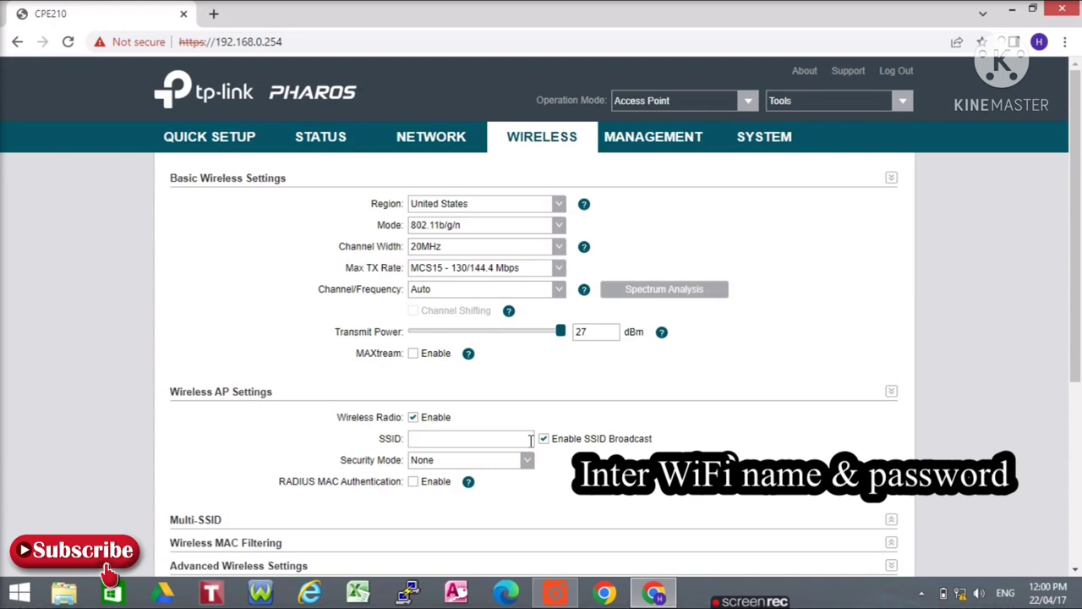
Name the network Horizon, secure it with WPA-PSK and a PSK password, keeping SSID broadcast enabled.
text(Horizon)
click(526, 464)
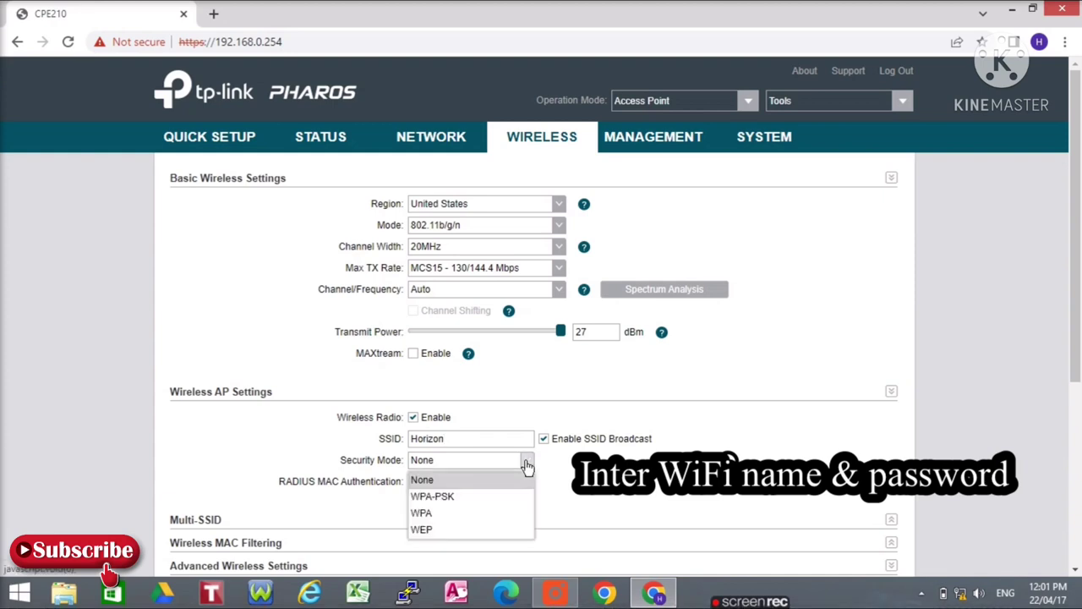
click(443, 497)
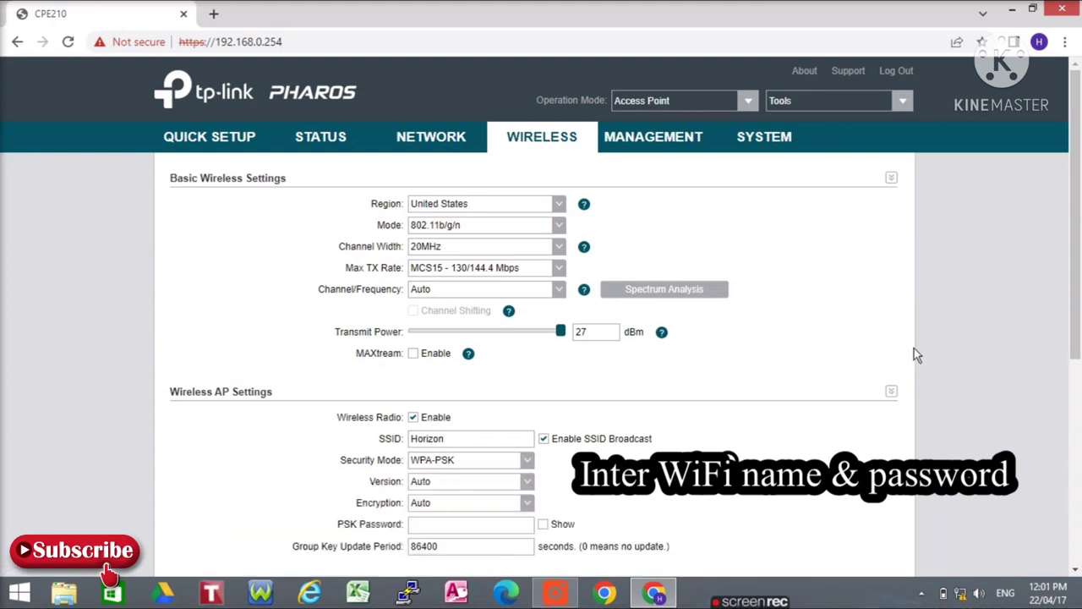
scroll(617, 373, down, 2)
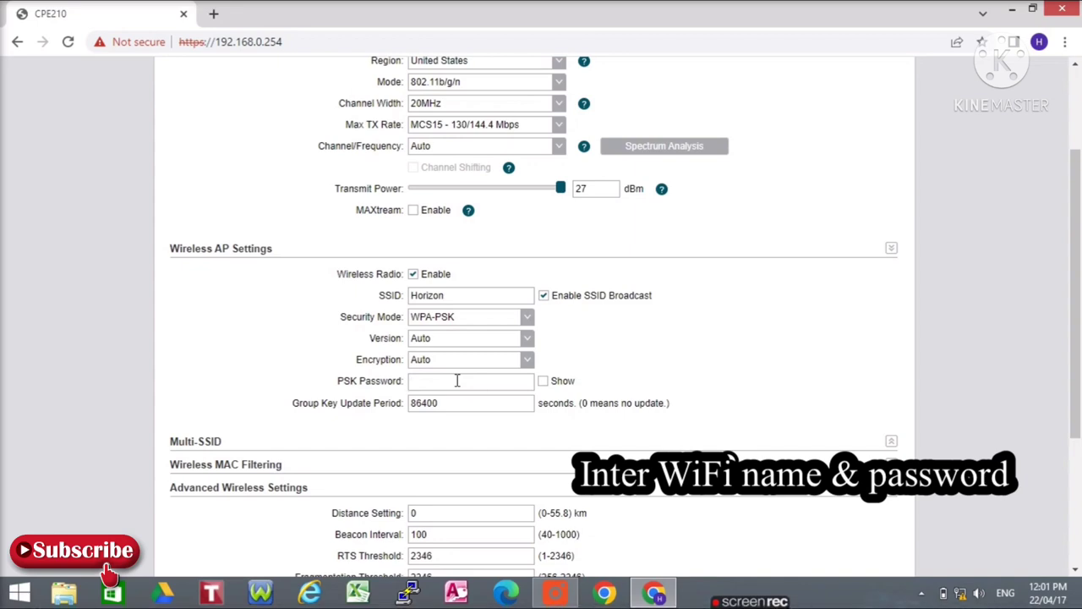
text(12345678)
click(544, 382)
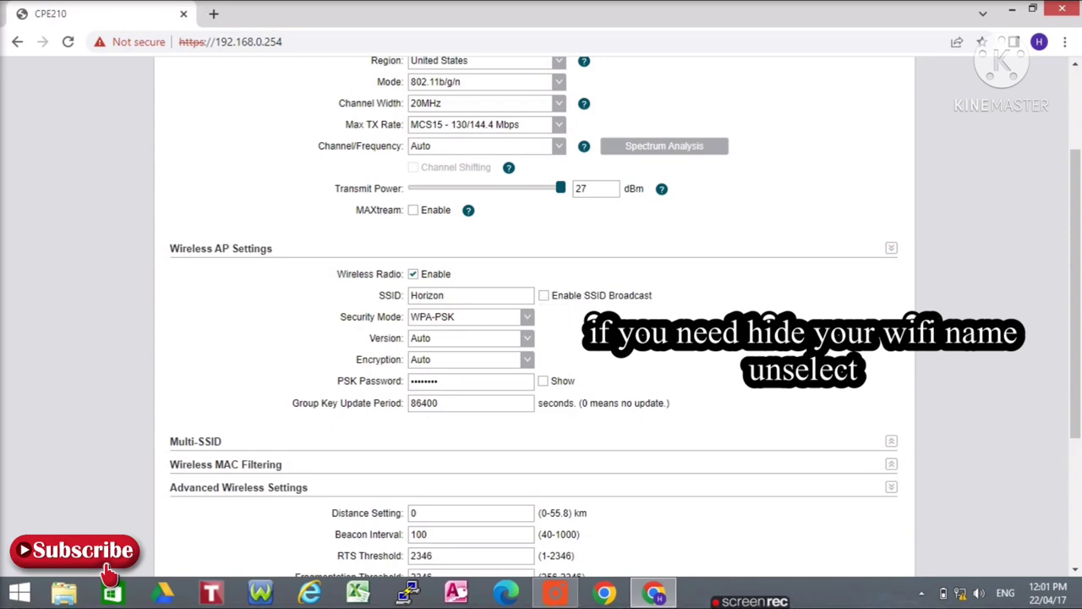
click(543, 296)
drag(1077, 283, 1078, 406)
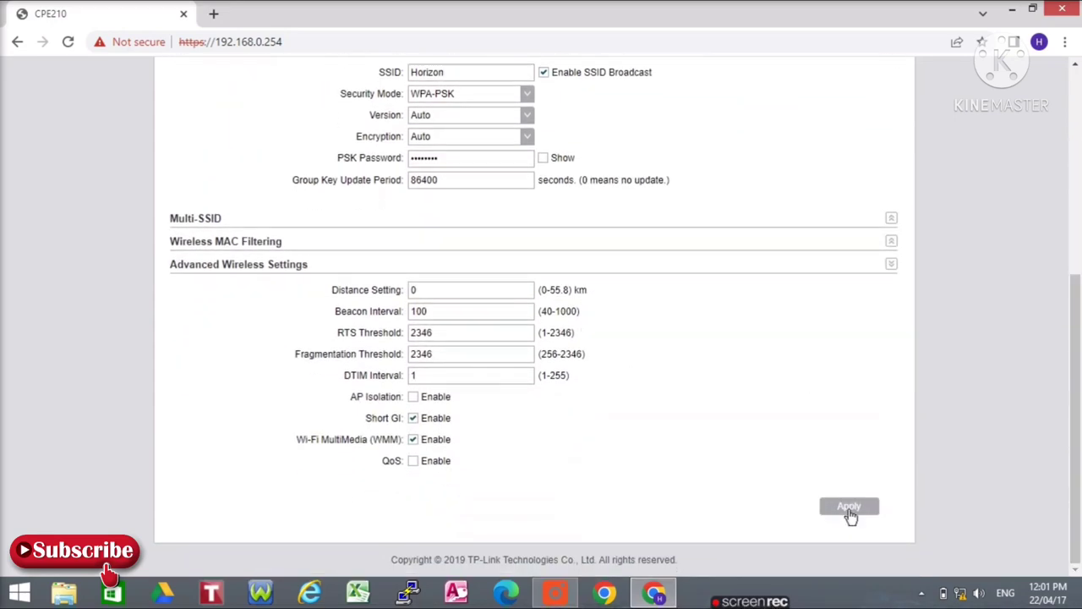
Apply and save the Horizon wireless settings to the device.
click(854, 510)
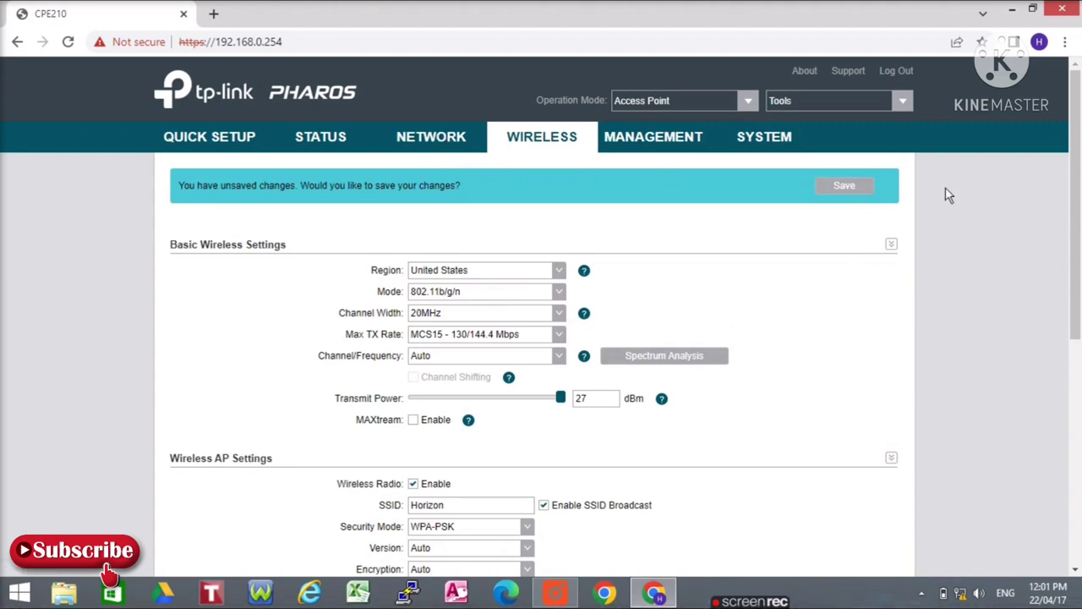
click(849, 186)
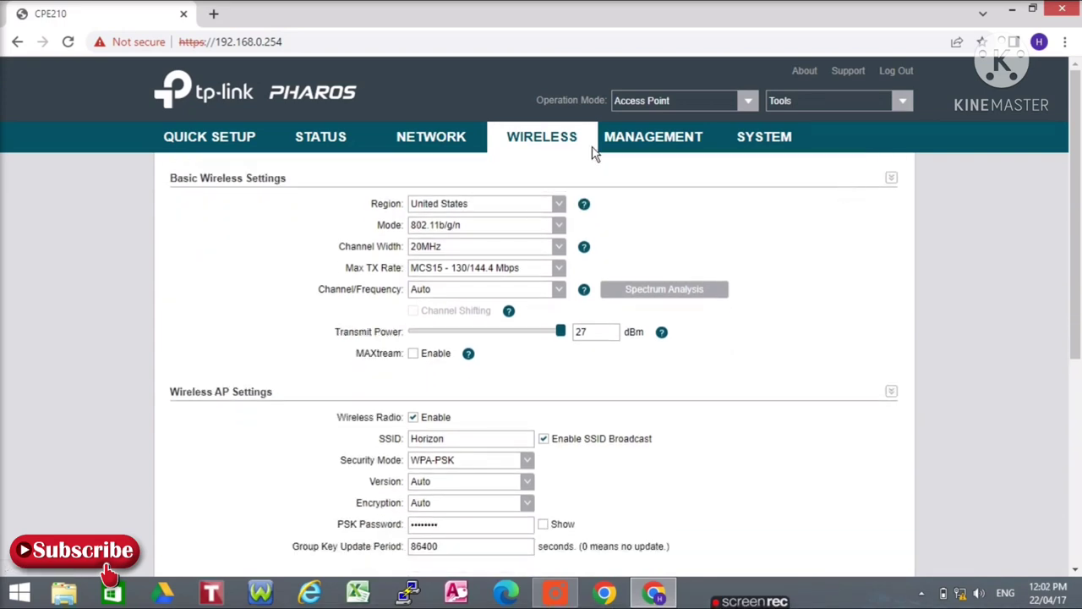
click(433, 145)
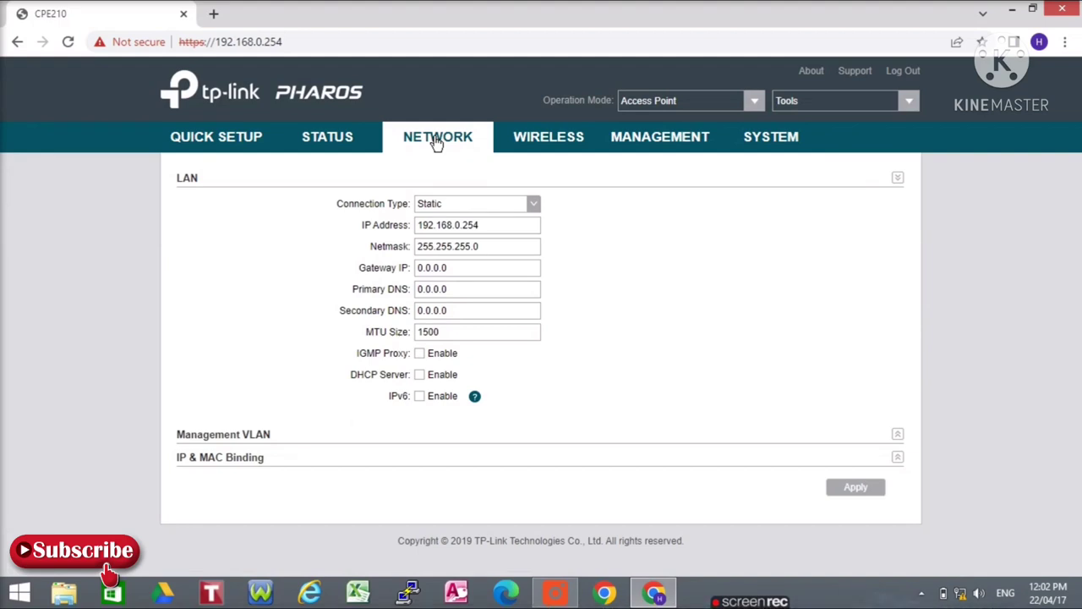
click(563, 596)
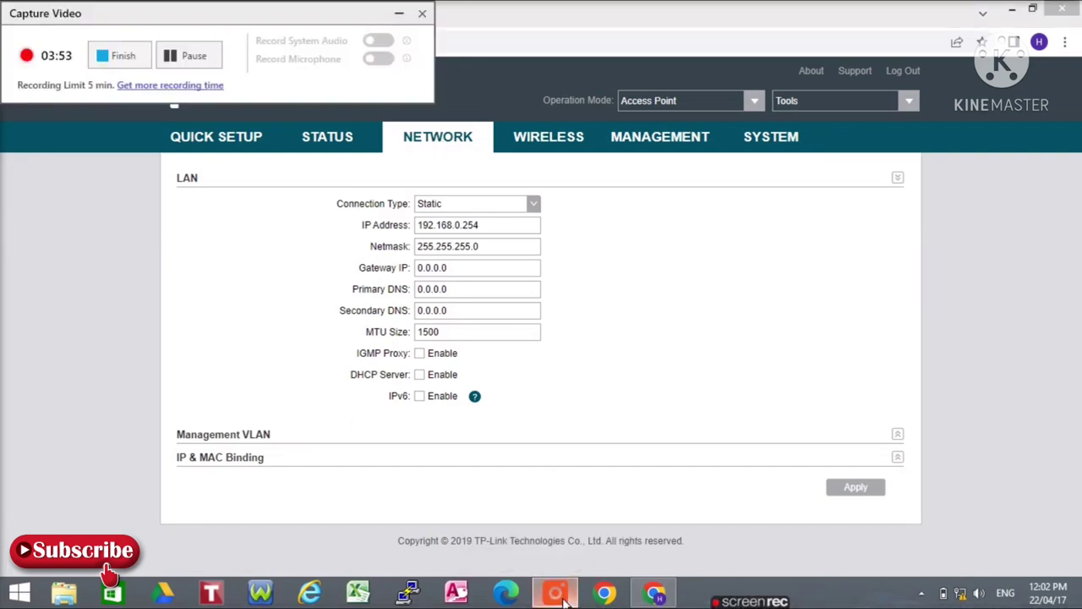
click(399, 14)
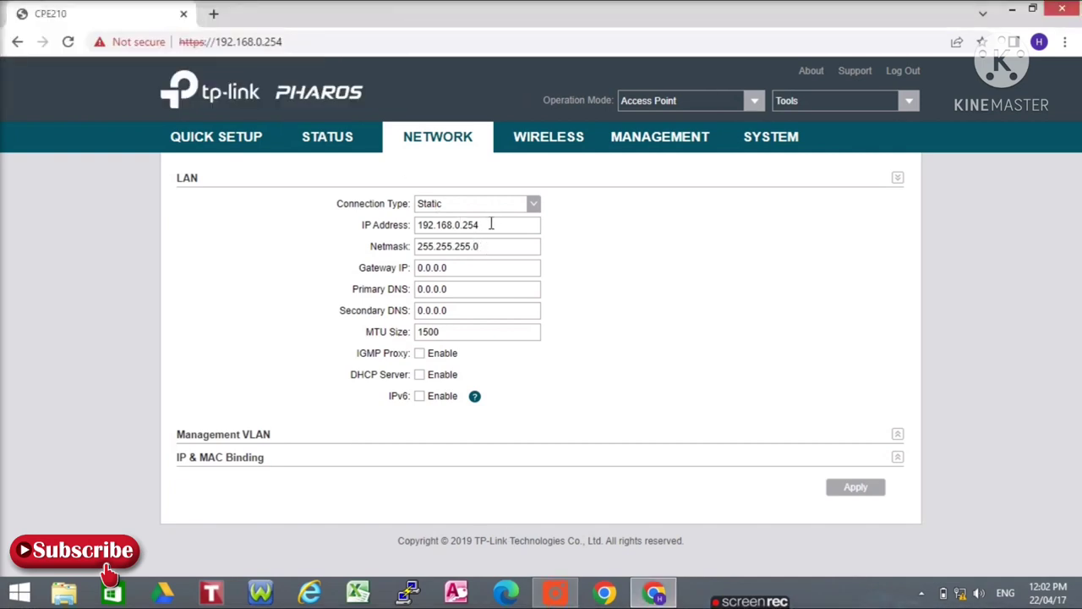
Set the LAN to static IP 192.168.1.22 with gateway 192.168.1.1 and apply.
click(533, 205)
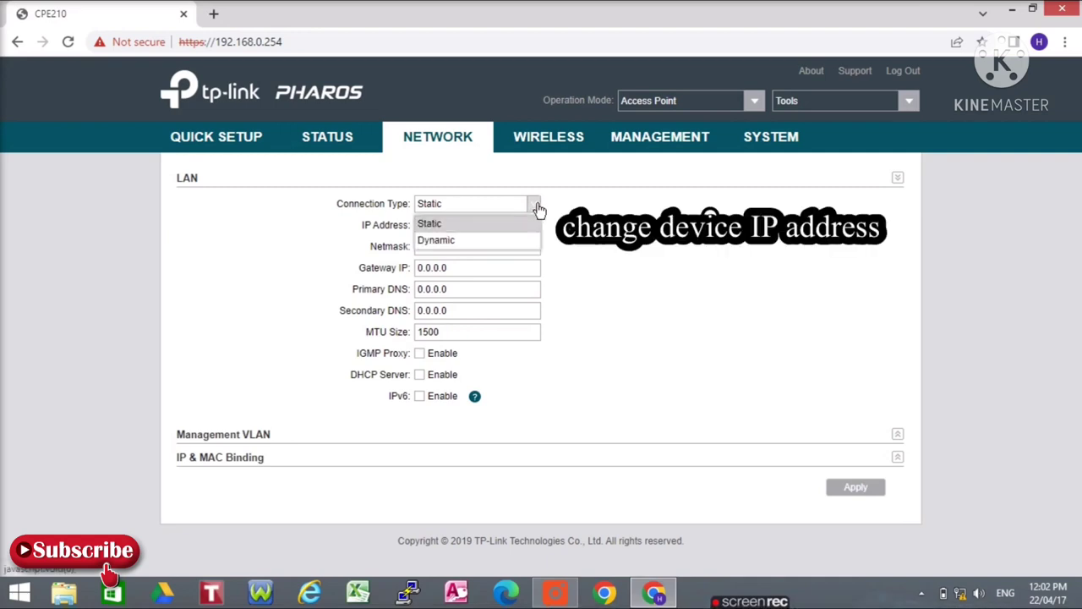
click(479, 225)
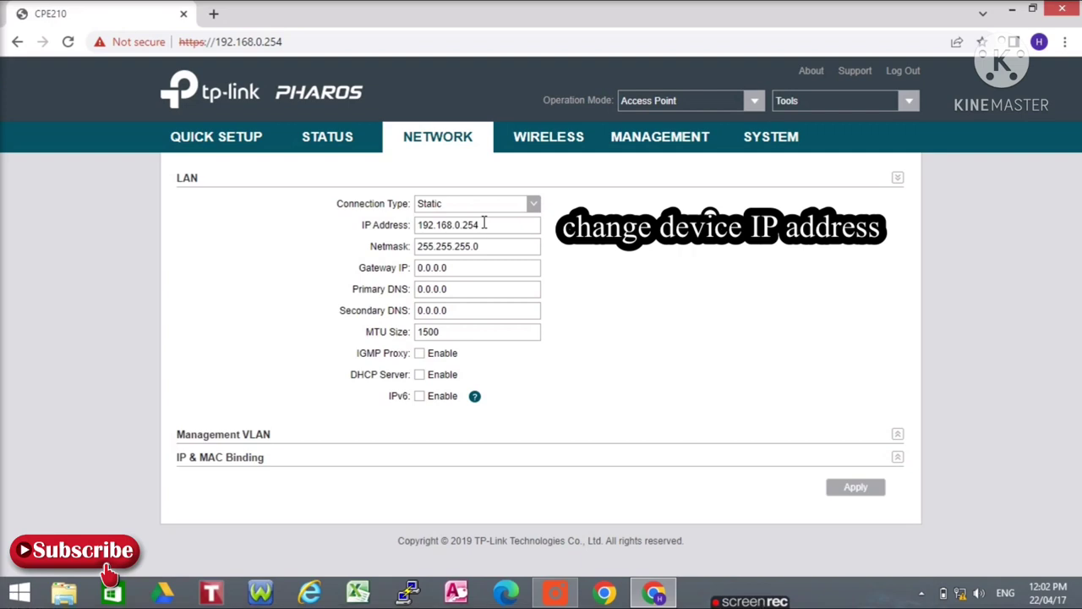
key(BackSpace)
key(BackSpace)
key(BackSpace)
click(454, 270)
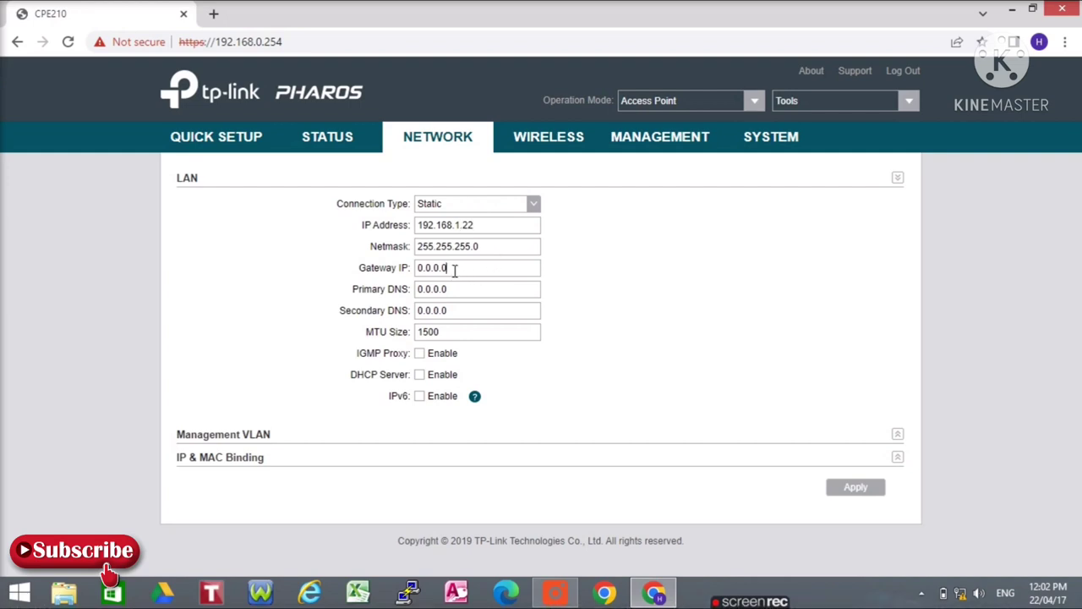
key(BackSpace)
key(BackSpace)
key(BackSpace)
key(BackSpace)
key(BackSpace)
key(BackSpace)
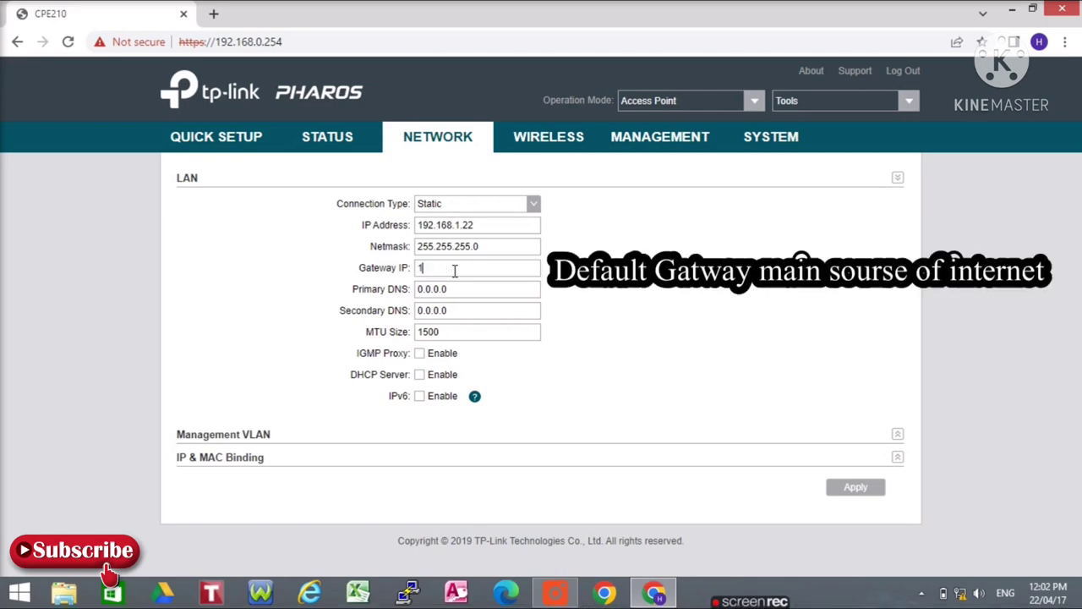
text(192.168.1.1)
click(857, 488)
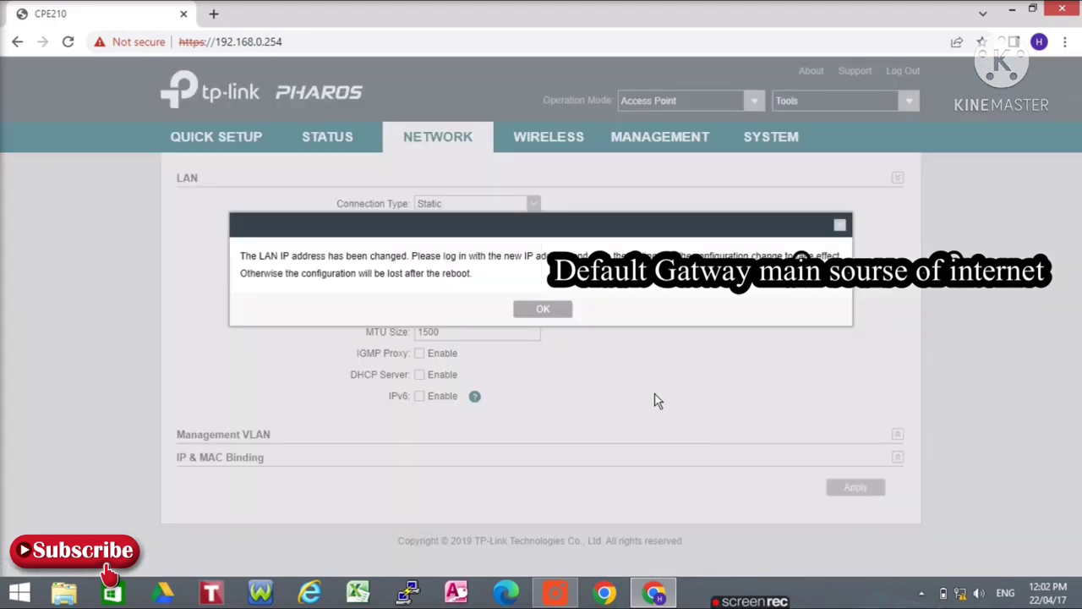
Acknowledge the LAN IP change notice, check the PC's network status, and close Chrome.
click(543, 313)
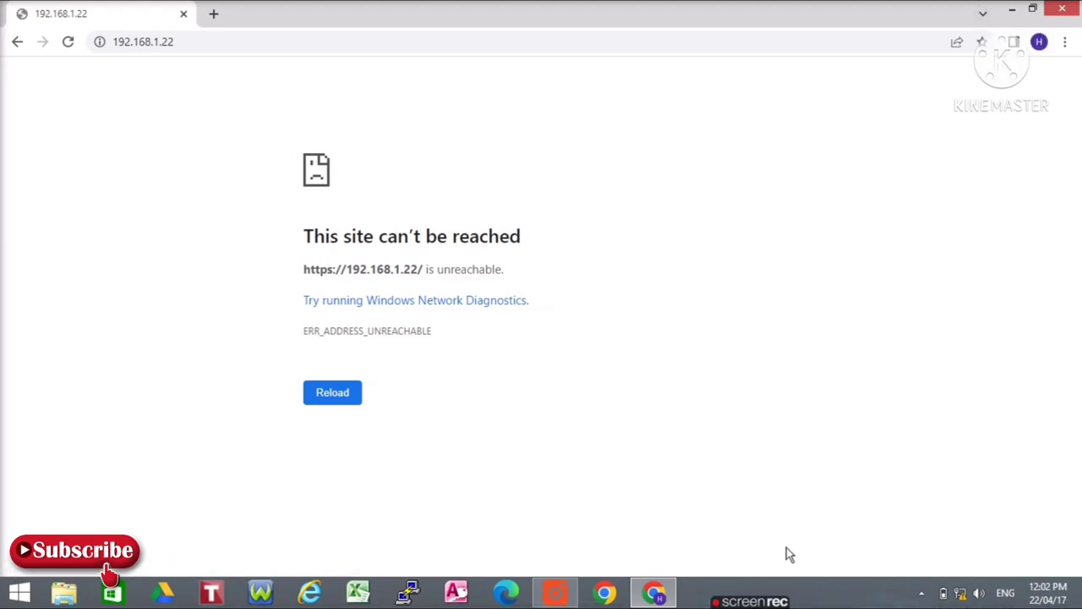
click(962, 595)
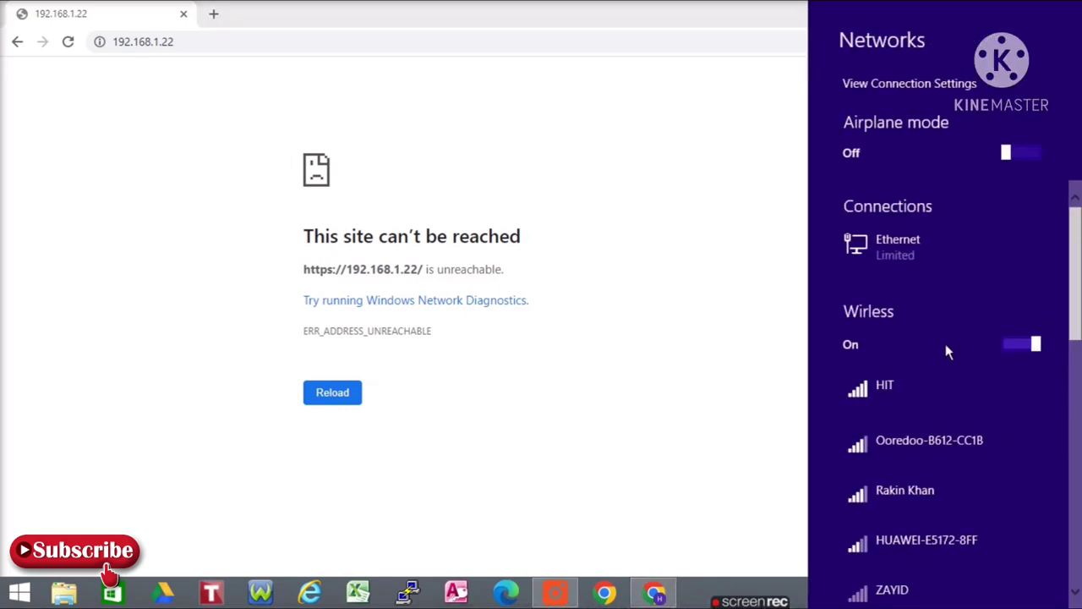
click(711, 227)
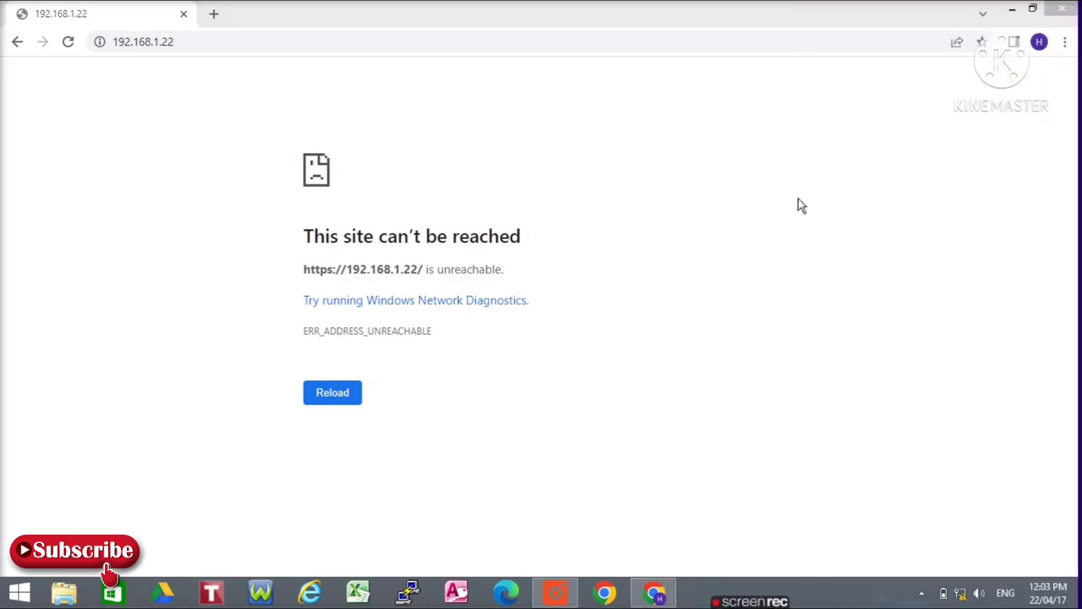
click(1063, 15)
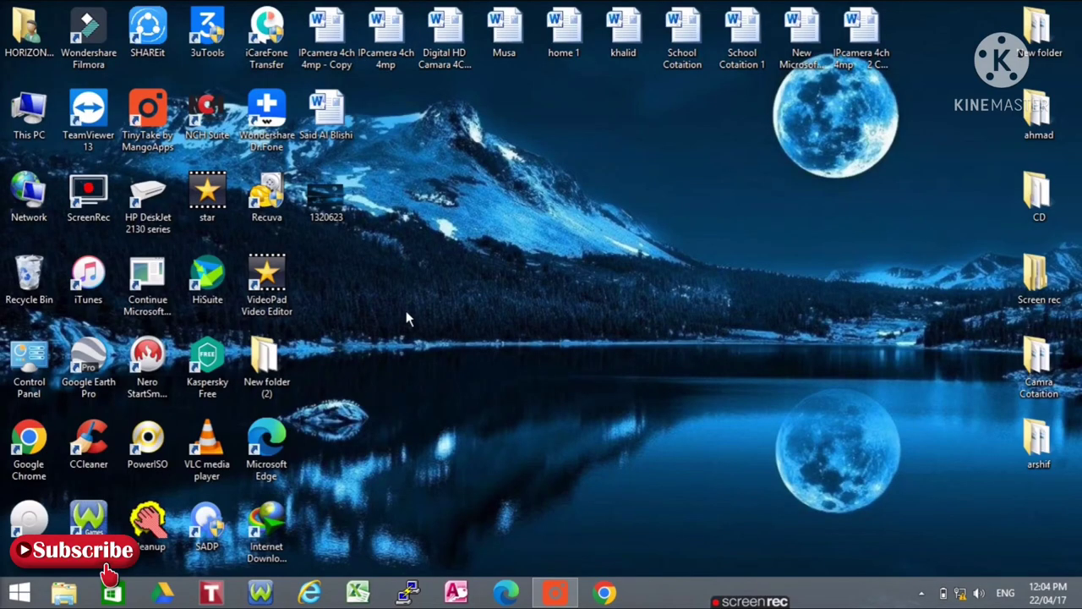
Turn Airplane mode off and wireless on in the Windows Networks panel.
click(962, 593)
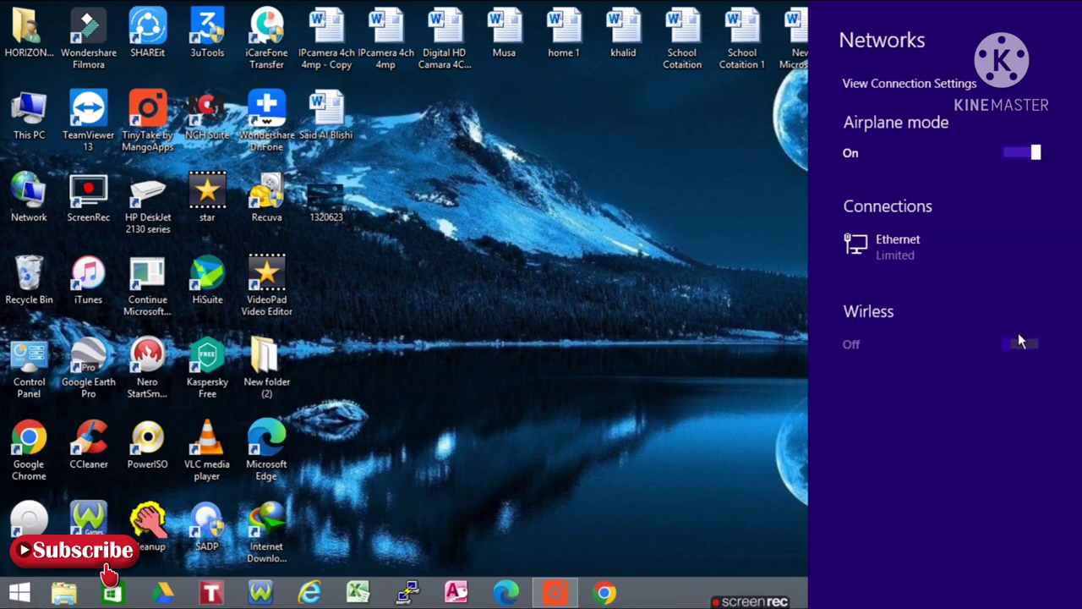
click(741, 287)
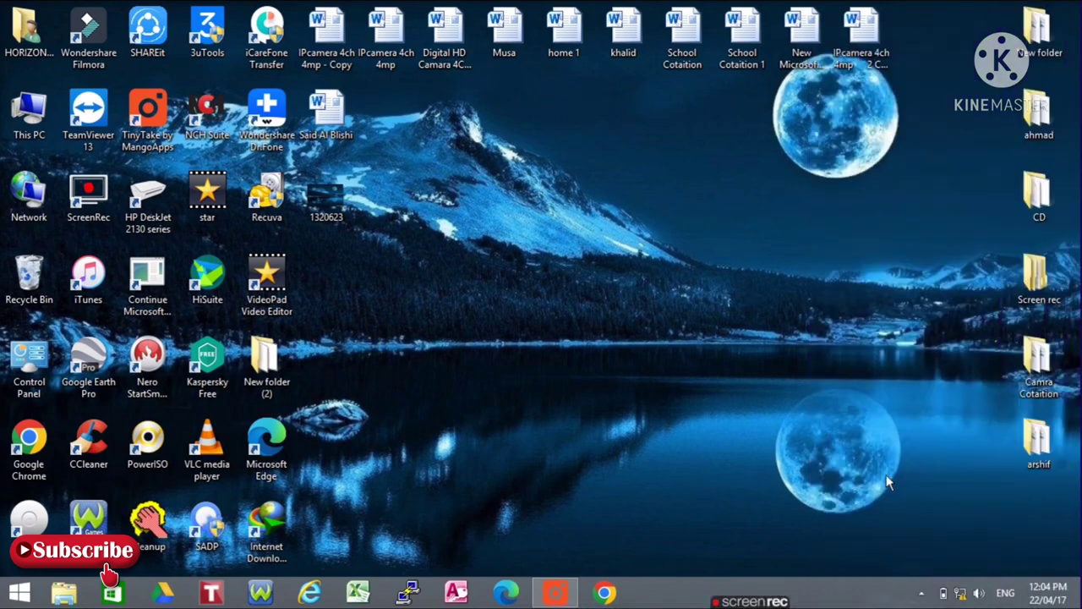
click(963, 595)
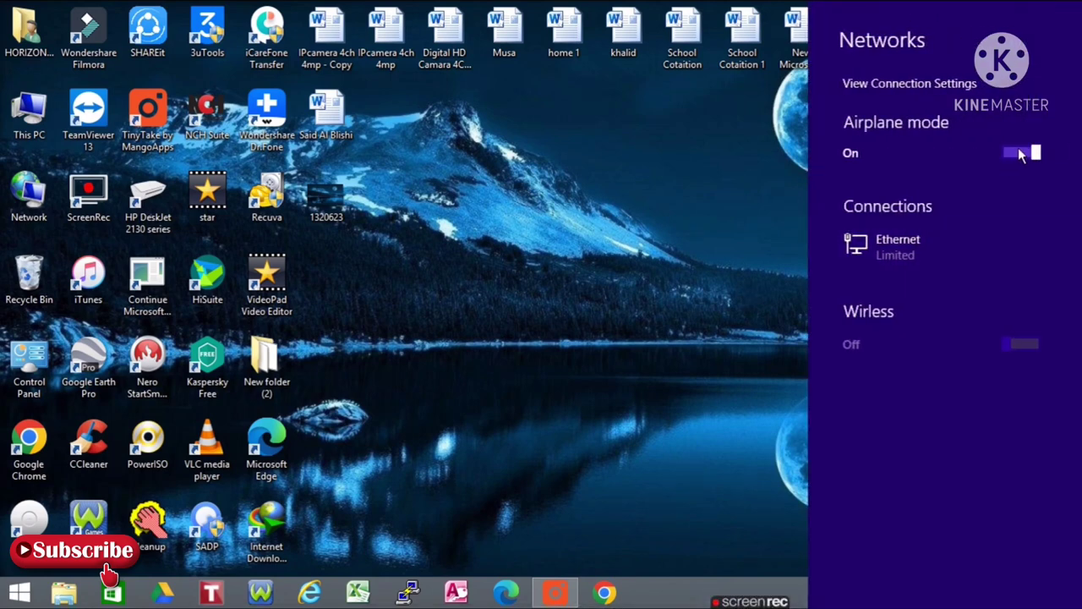
click(1022, 154)
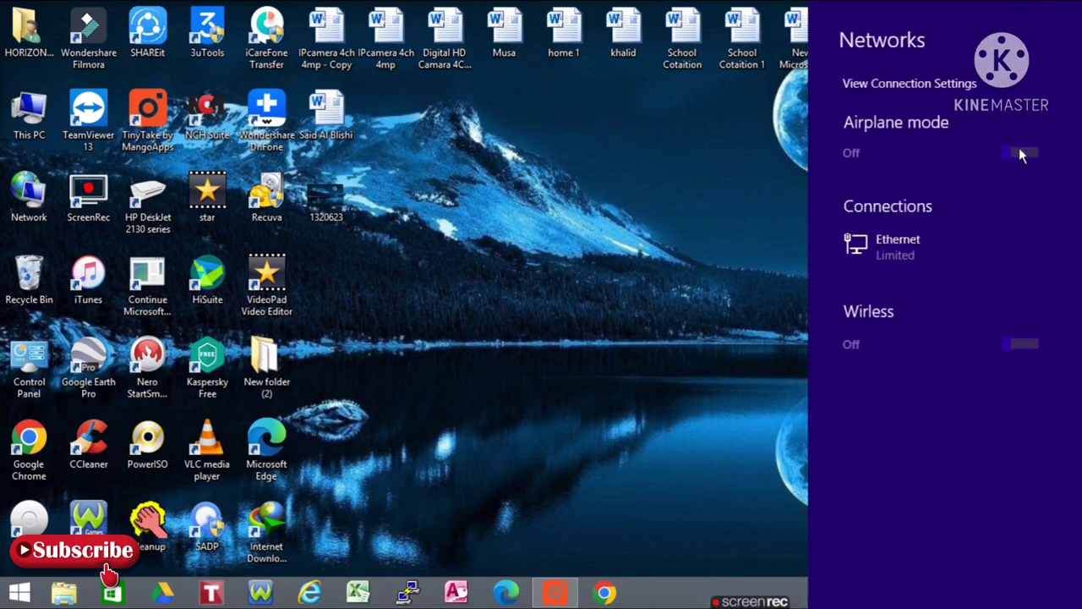
click(1017, 347)
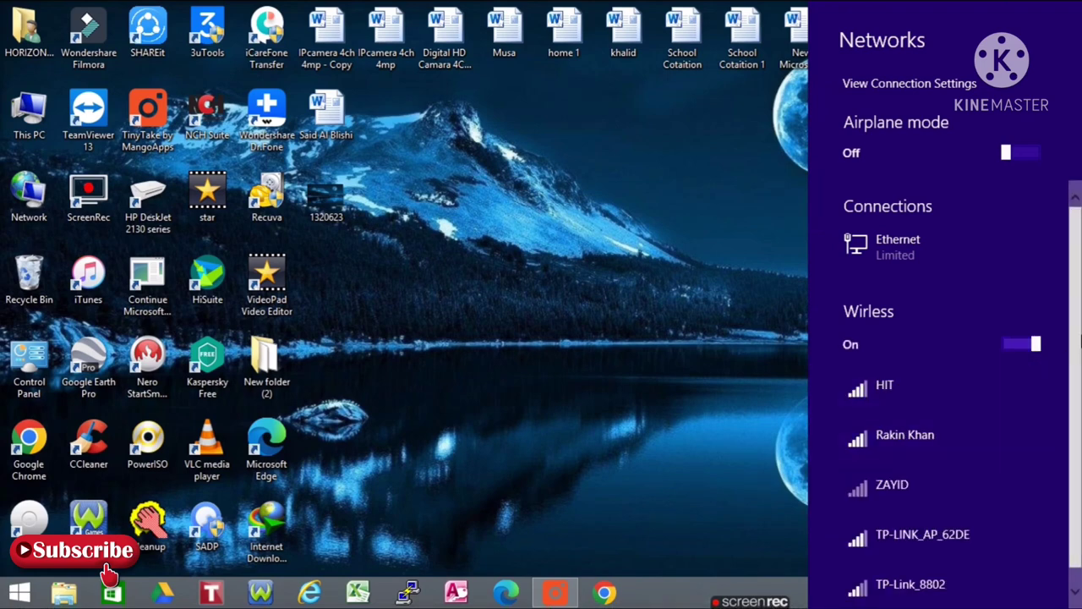
Select the Horizon network in the list and start connecting to it.
drag(1077, 342, 1076, 386)
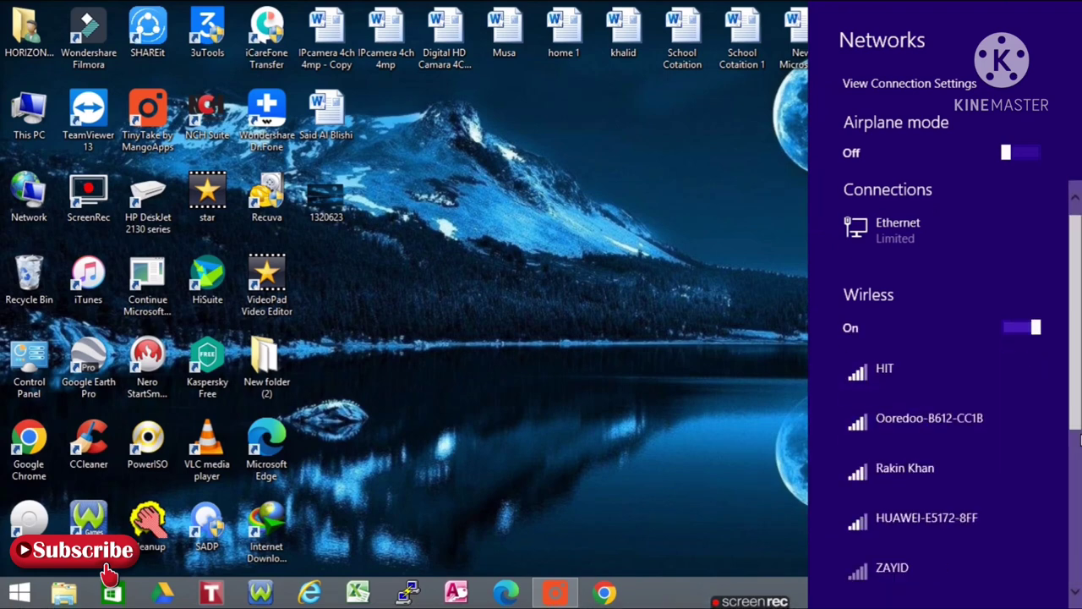
drag(1081, 438, 1078, 479)
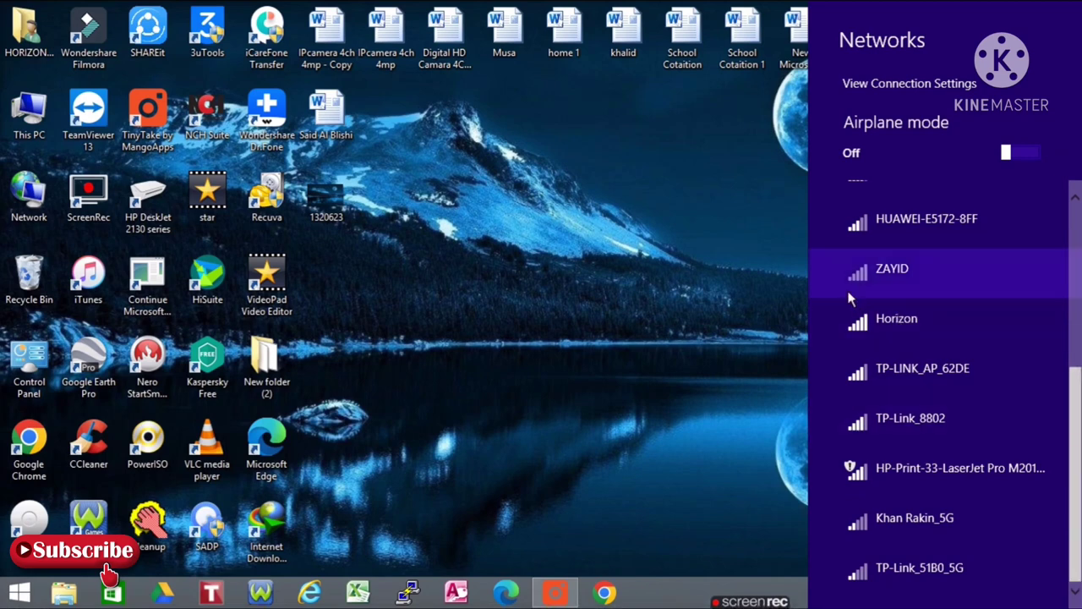
click(862, 326)
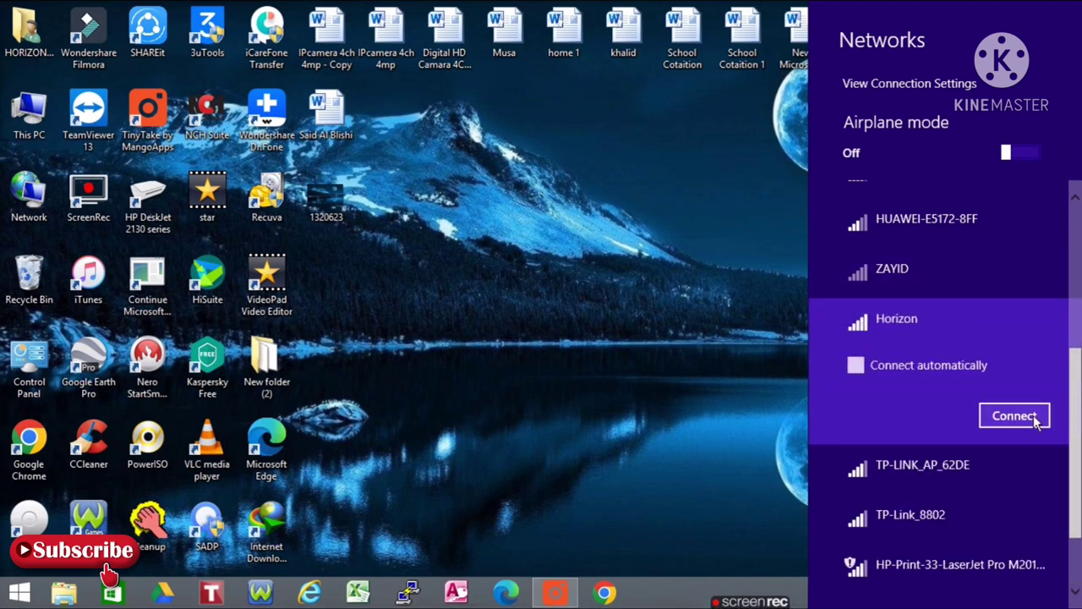
click(1034, 416)
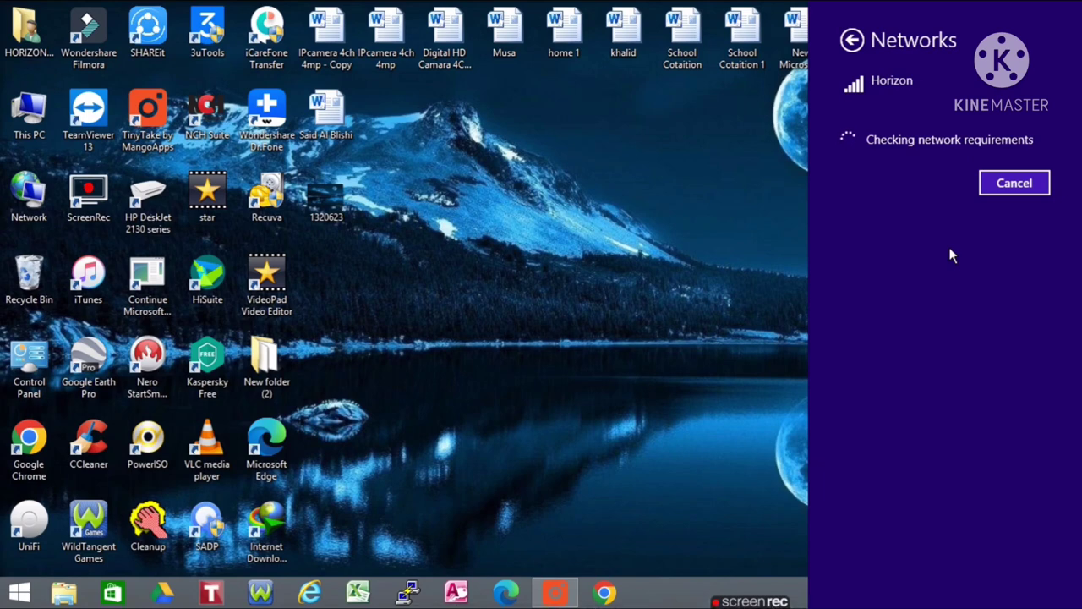
Cancel the stalled connection attempt to Horizon.
click(1013, 188)
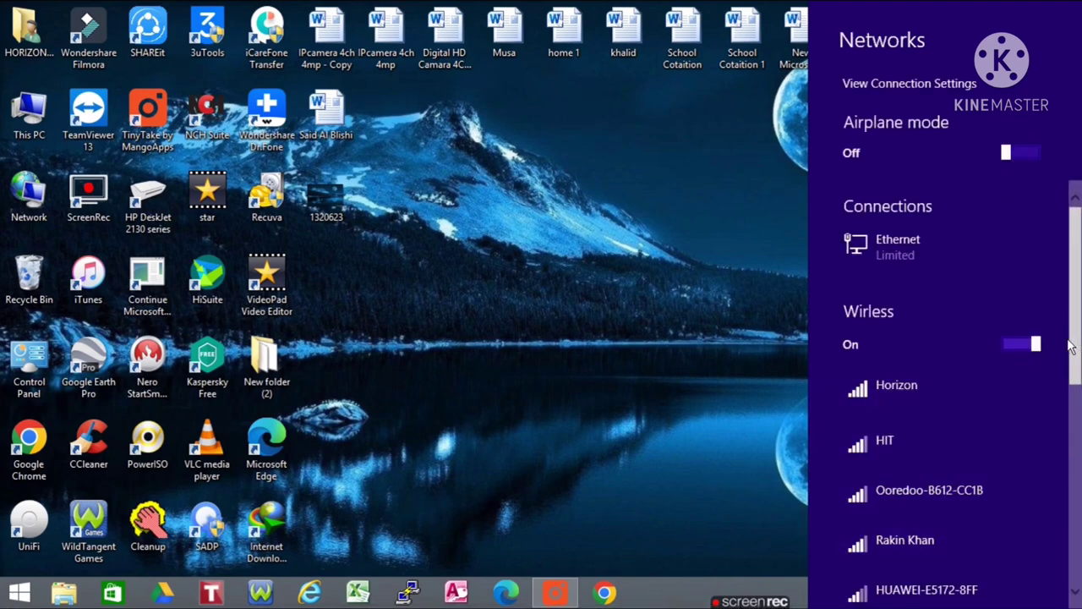
Forget the saved Horizon network, then reconnect to it and enter its security key.
right_click(960, 392)
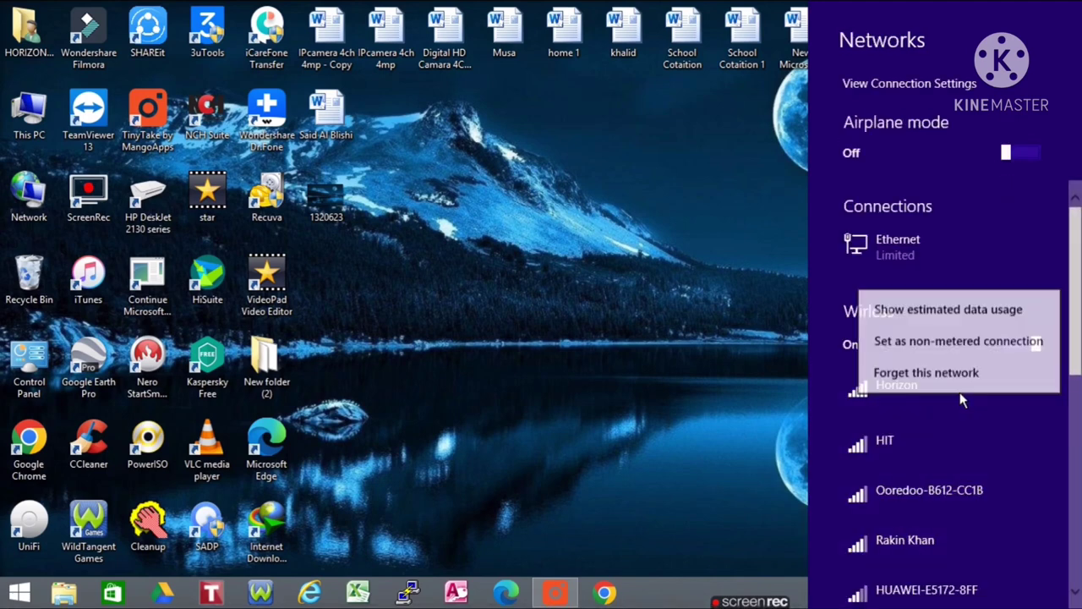
click(946, 376)
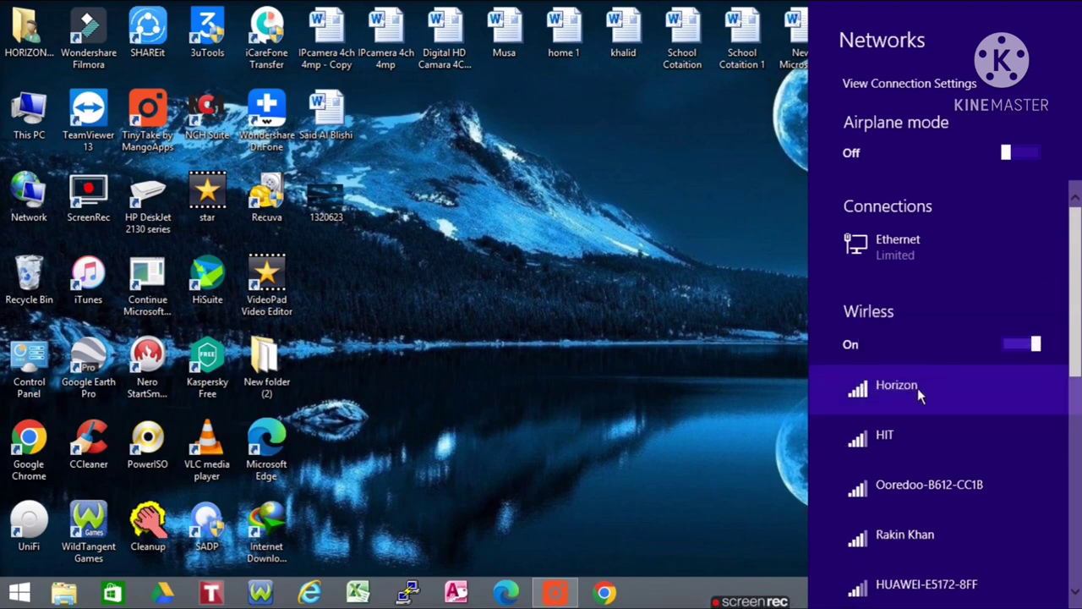
click(918, 388)
click(1008, 478)
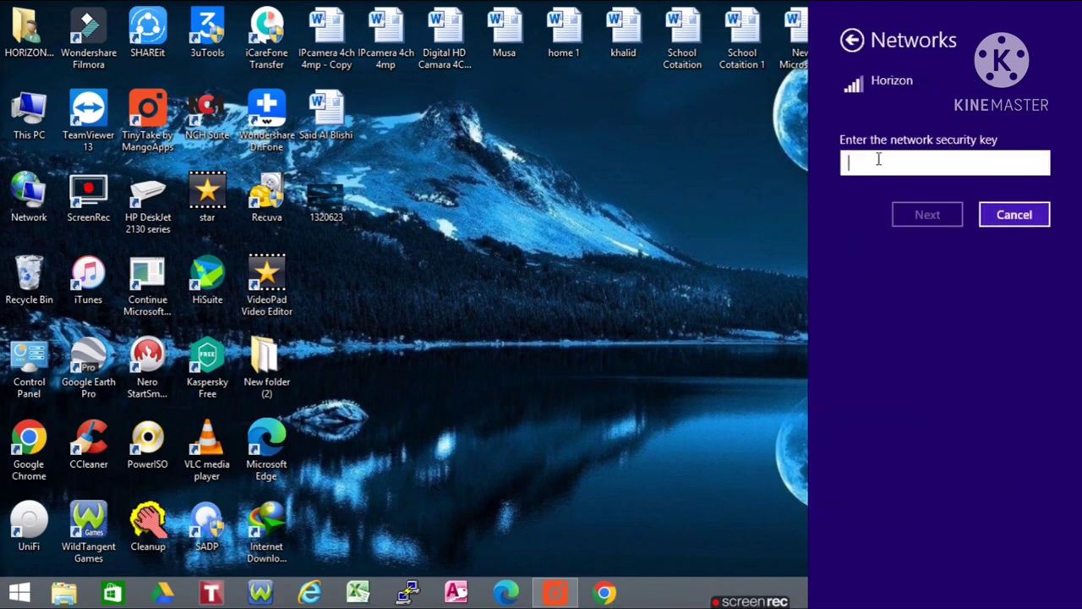
text(•)
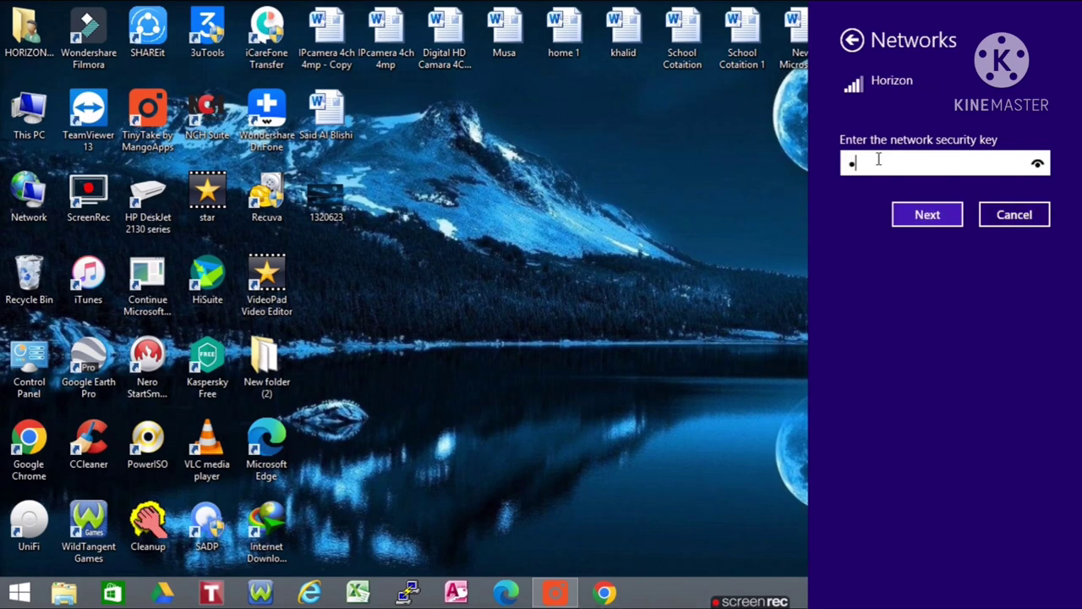
text(•••••••)
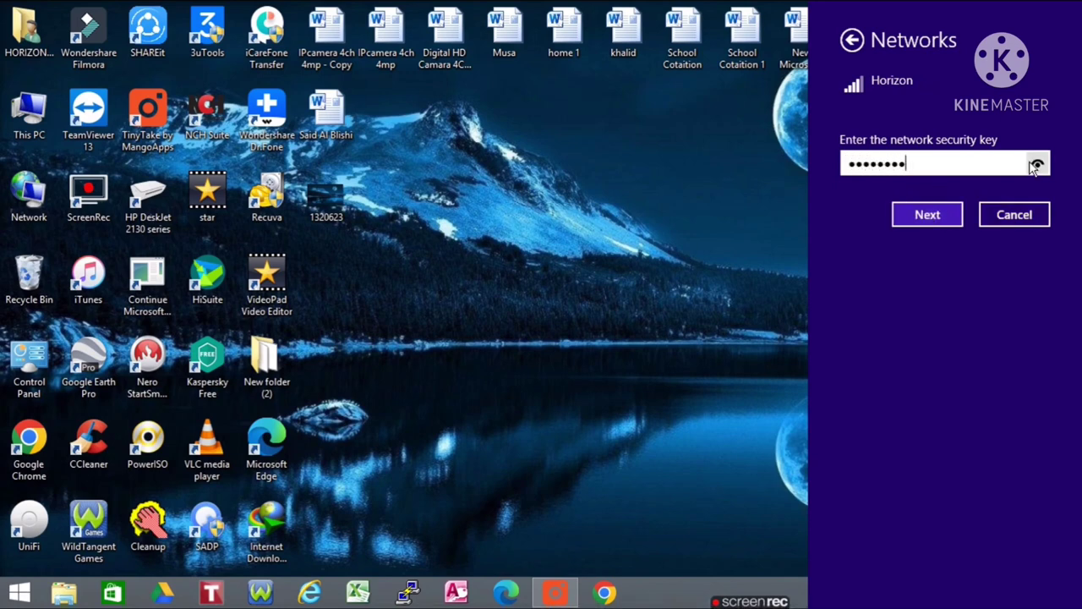
Reveal and check the key, submit it, allow device discovery, and close the Networks panel.
click(1037, 166)
click(1037, 167)
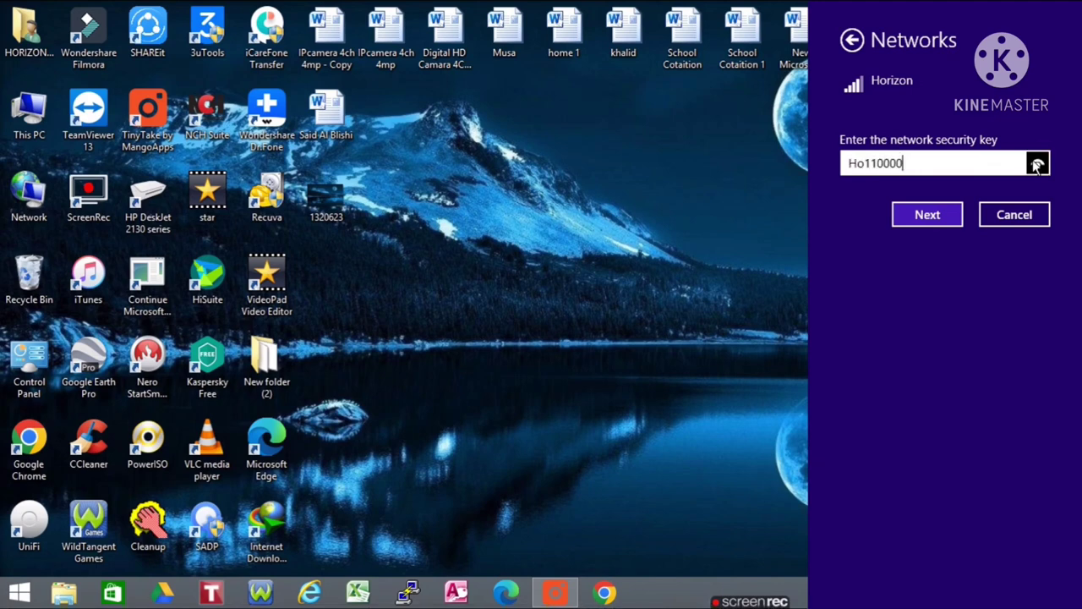
click(935, 216)
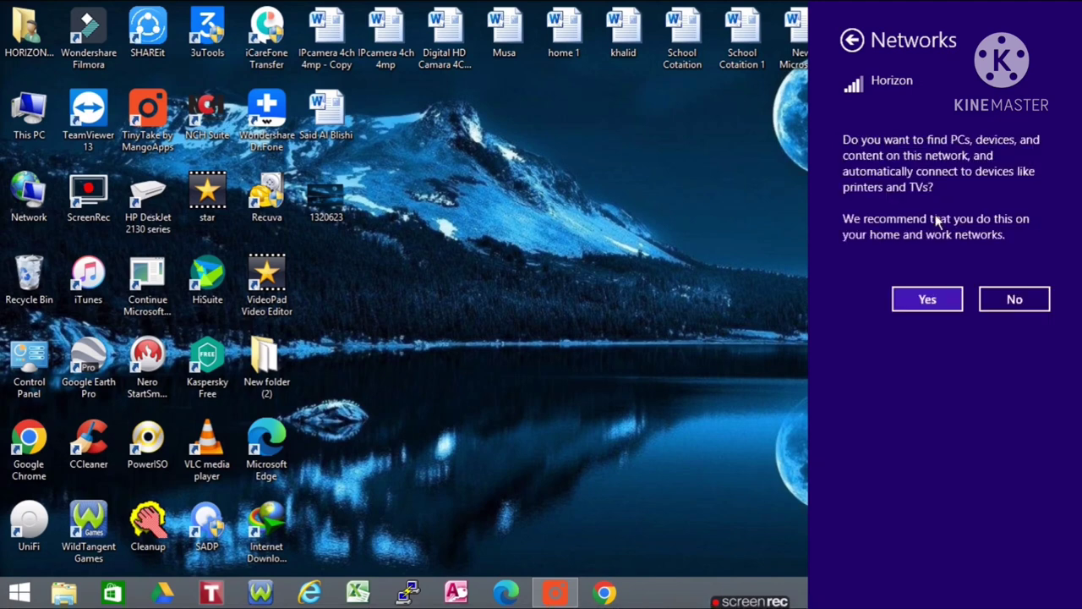
click(935, 299)
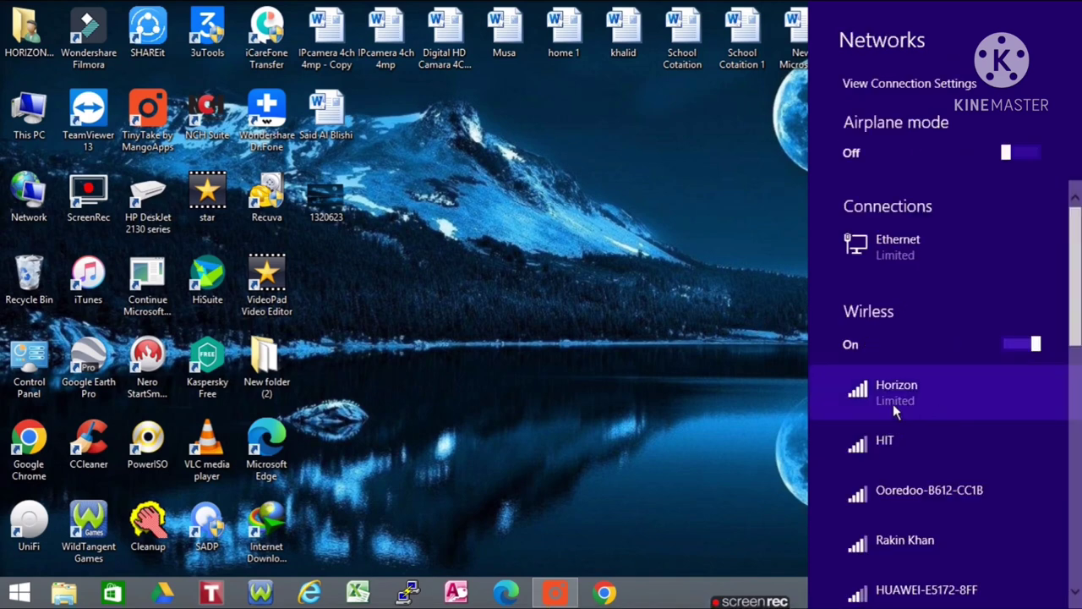
click(660, 402)
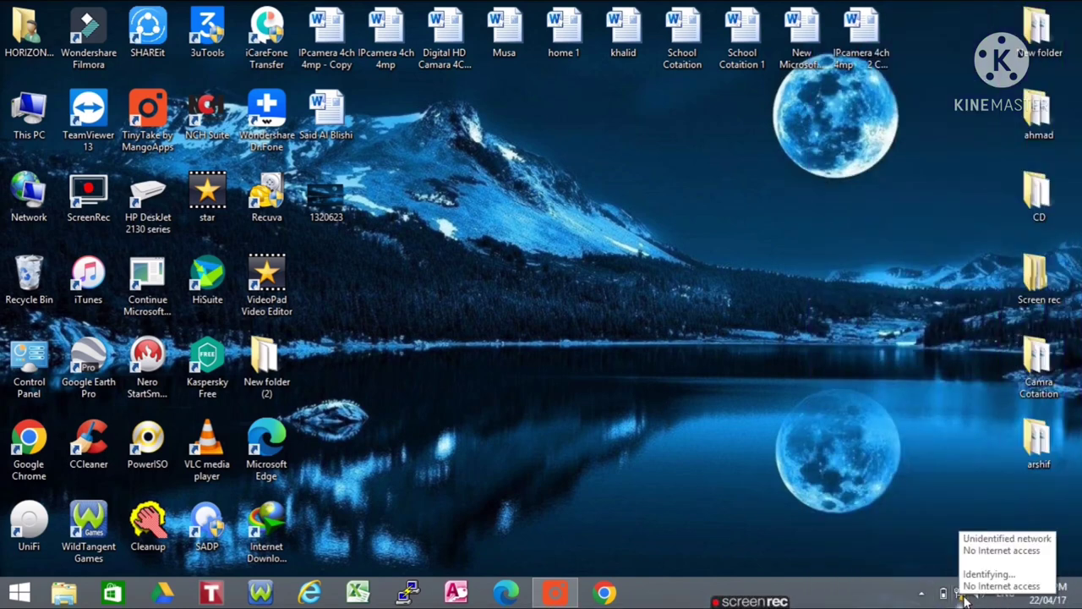